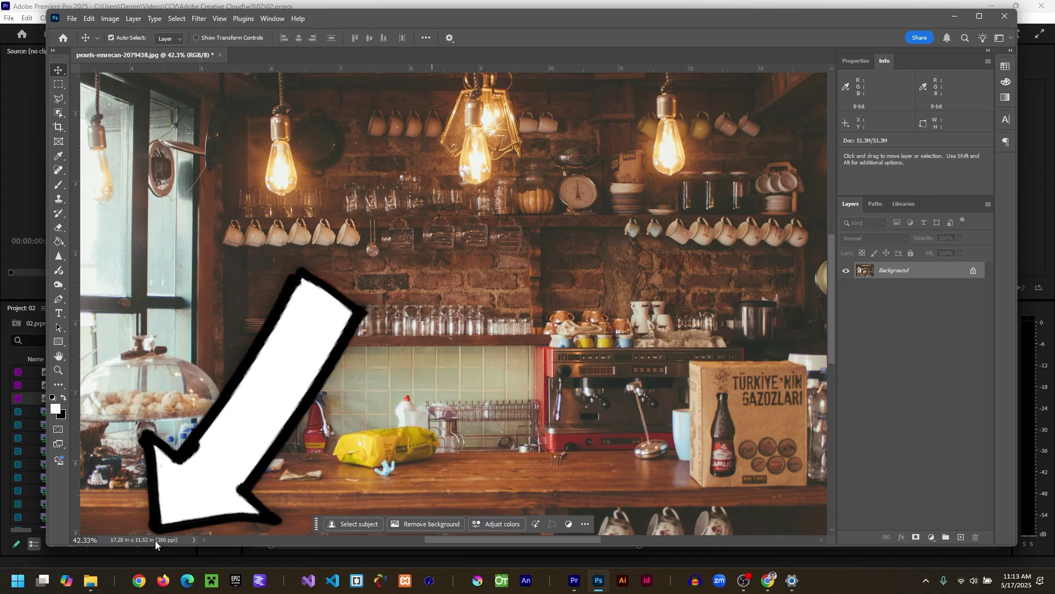
Change the ruler units to pixels and switch the units back to inches
left_click(177, 541)
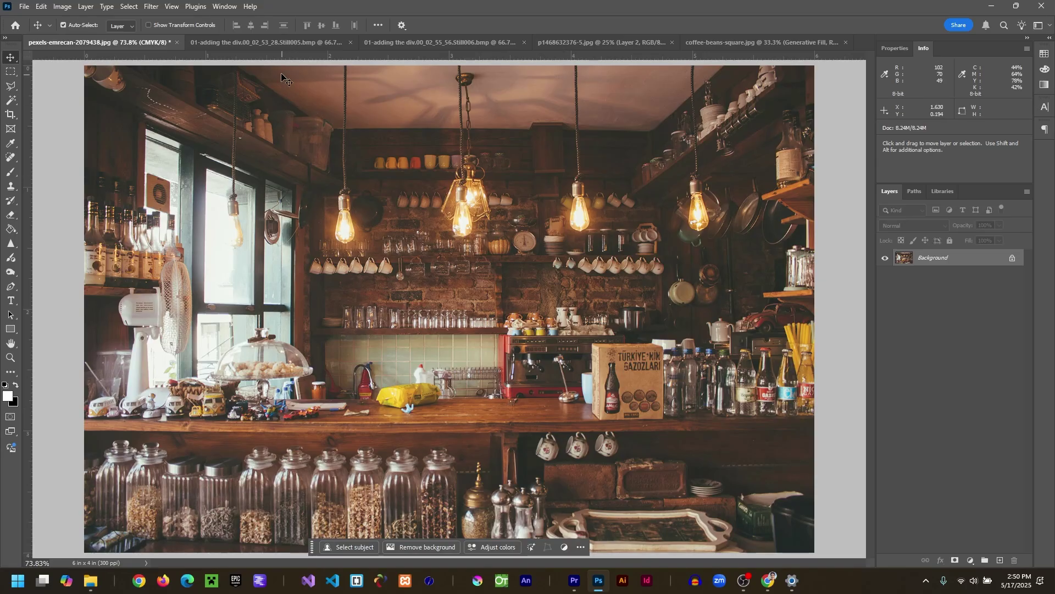
right_click(279, 58)
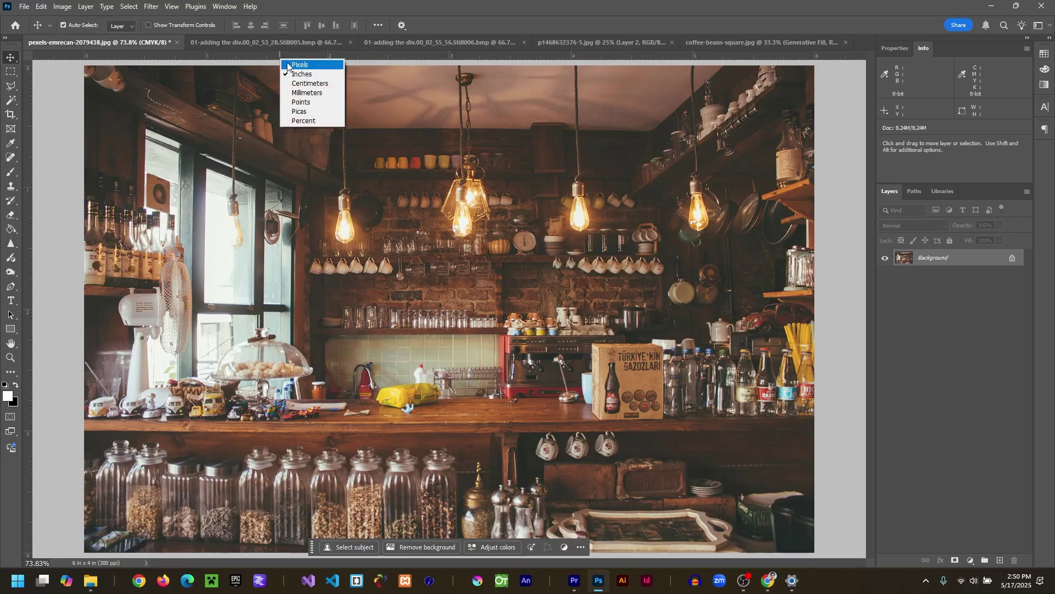
left_click(294, 66)
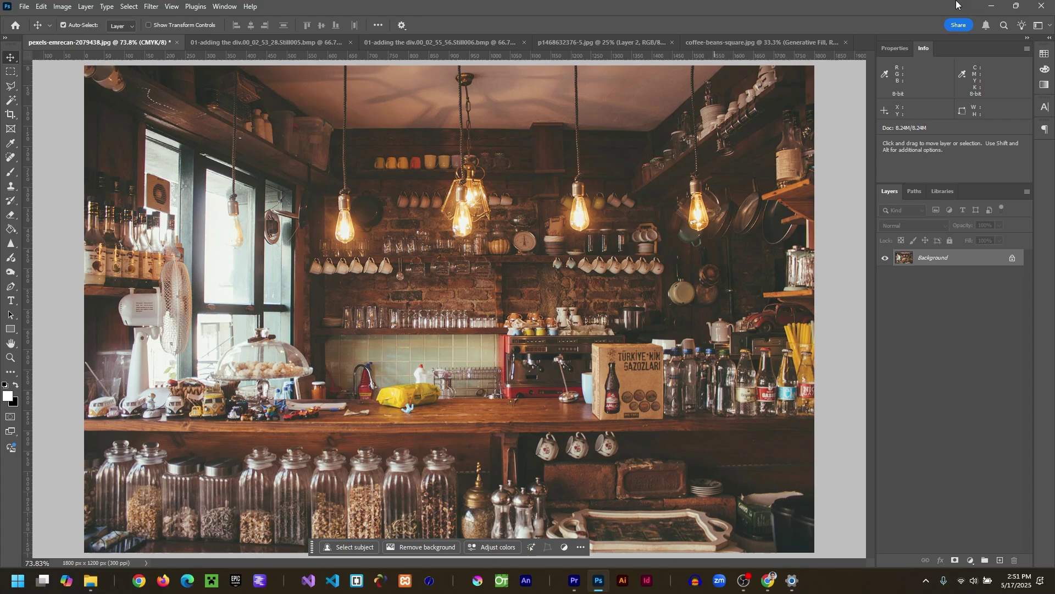
left_click(885, 112)
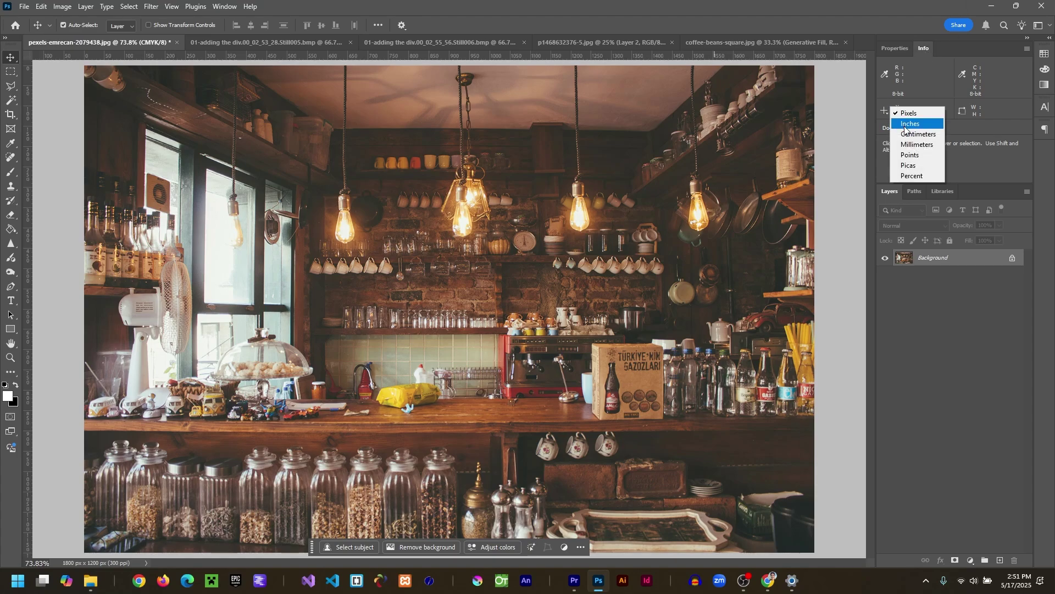
left_click(910, 124)
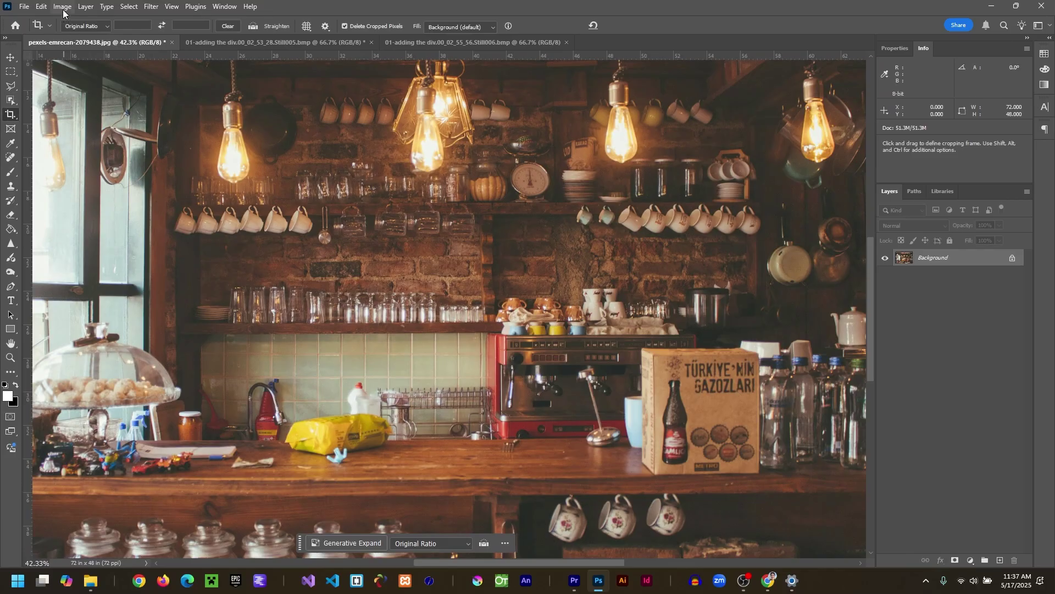
Open the Image Size settings for the café photo and turn off resampling
left_click(63, 7)
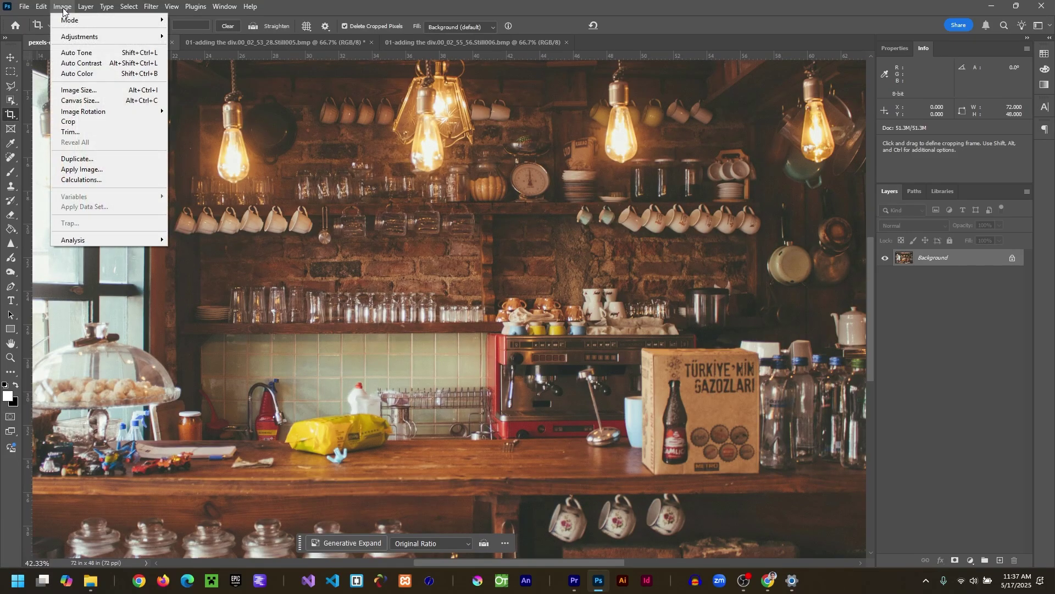
left_click(78, 91)
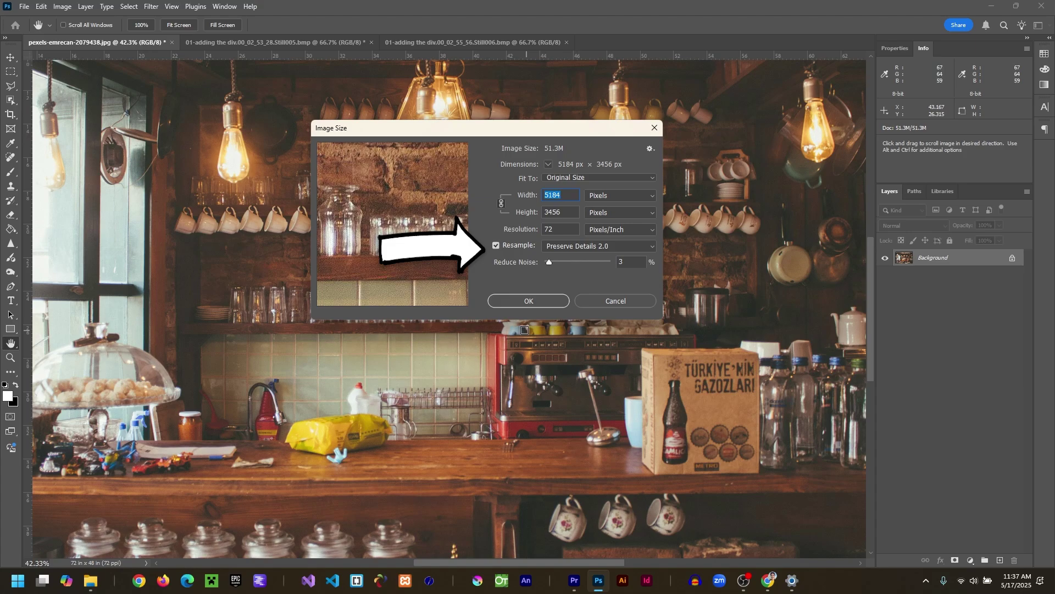
left_click(496, 245)
left_click(497, 245)
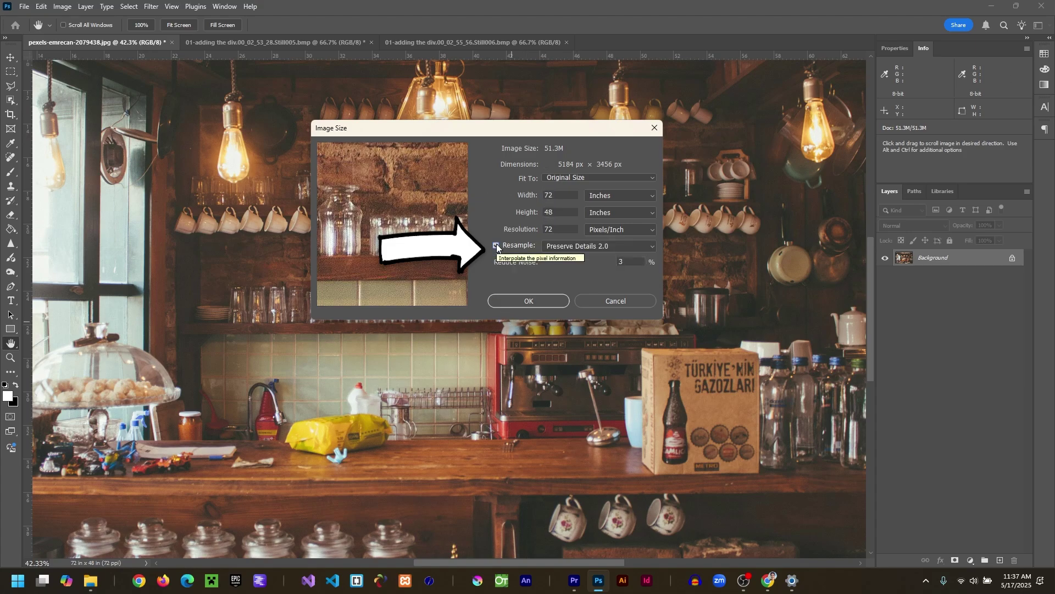
left_click(497, 245)
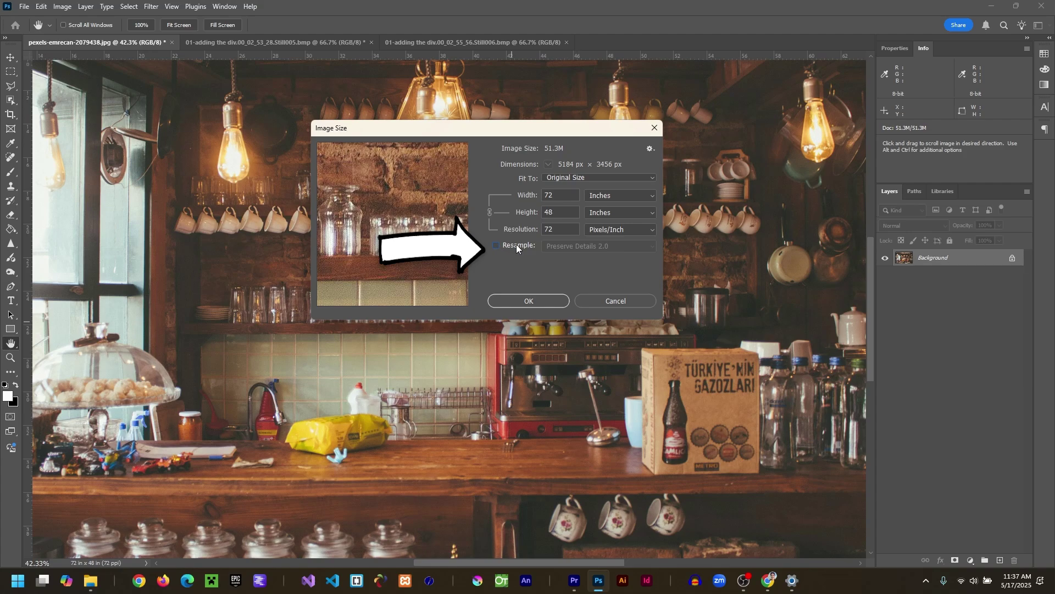
Set the image resolution to 300 pixels/inch with resampling off
left_click(559, 227)
double_click(548, 225)
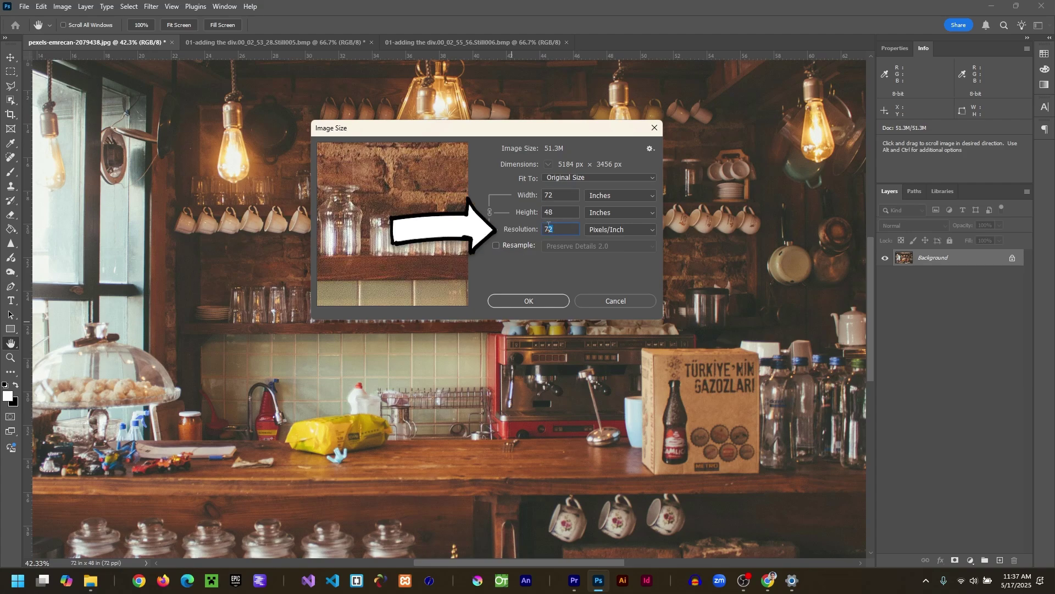
left_click_drag(548, 225, 544, 225)
type("30")
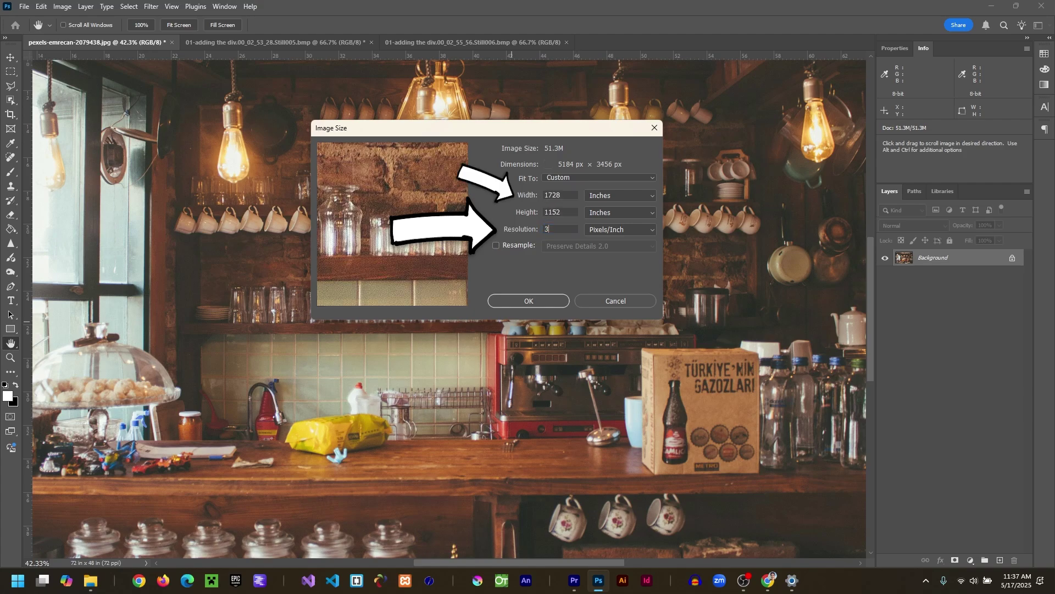
type("0")
key("Tab")
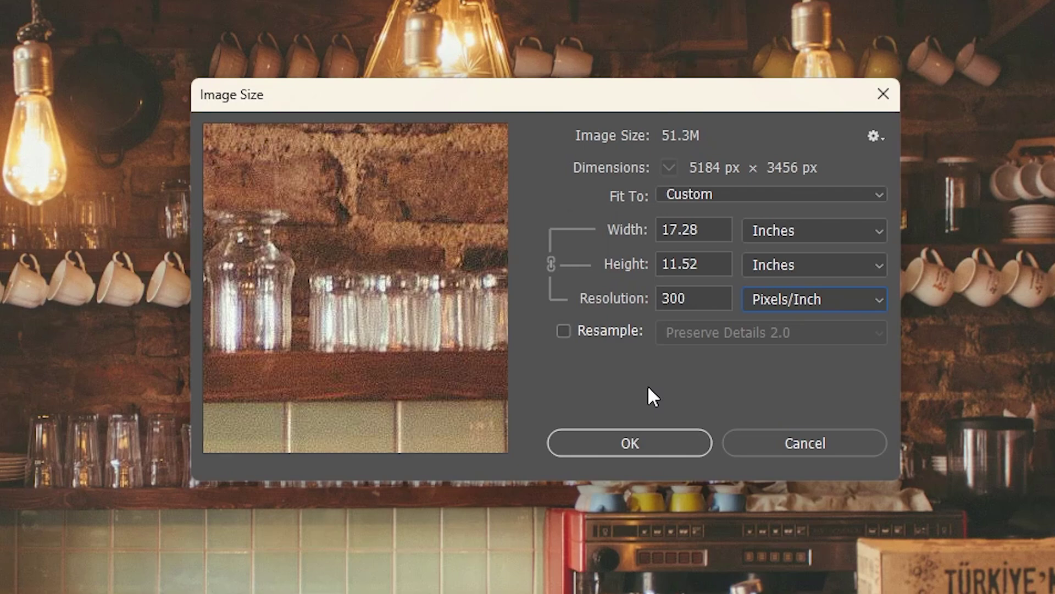
key("Tab")
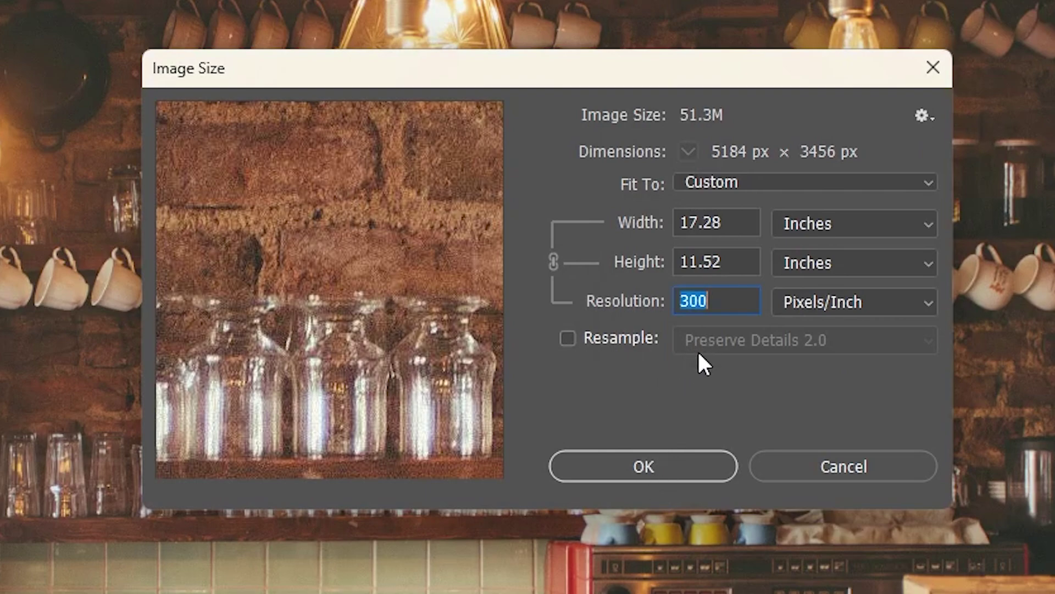
Set the image resolution back to 72 pixels/inch with resampling still off
left_click(735, 298)
left_click_drag(725, 299, 677, 300)
type("72")
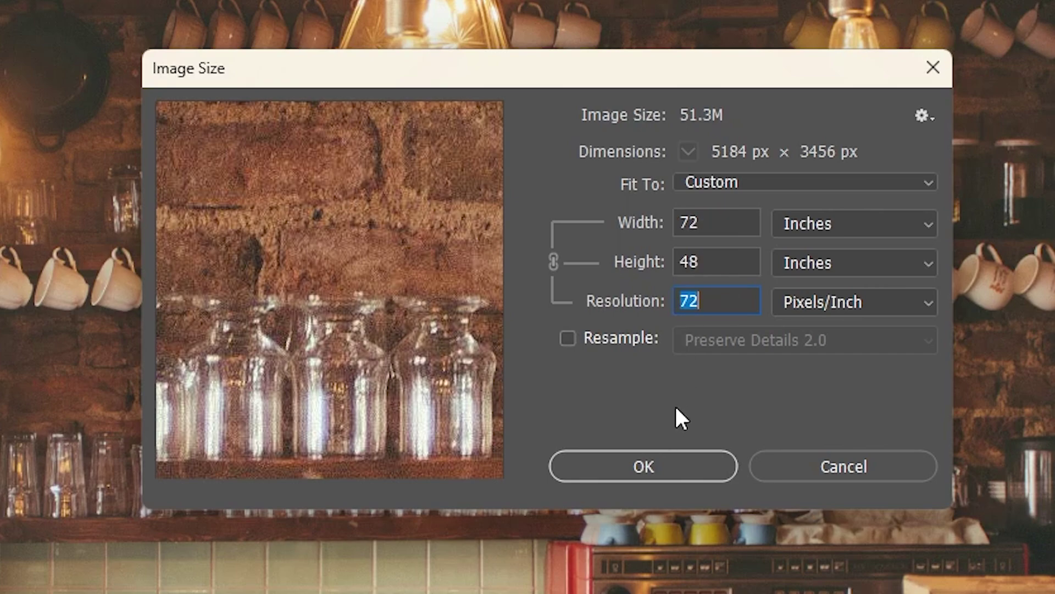
Turn on resampling with Preserve Details 2.0 and set the resolution to 300 pixels/inch
left_click(569, 338)
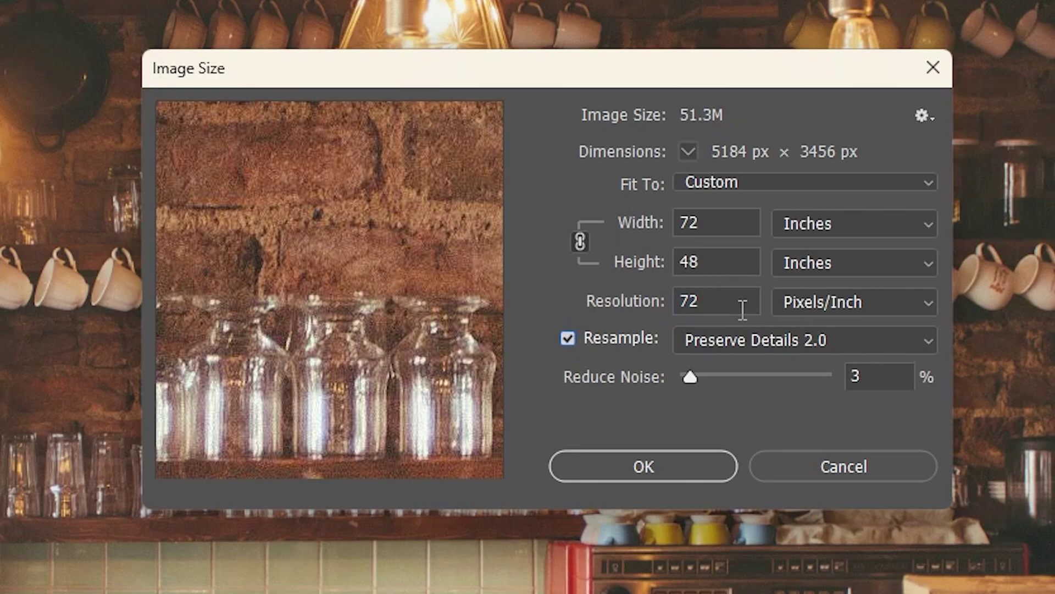
left_click_drag(743, 309, 684, 302)
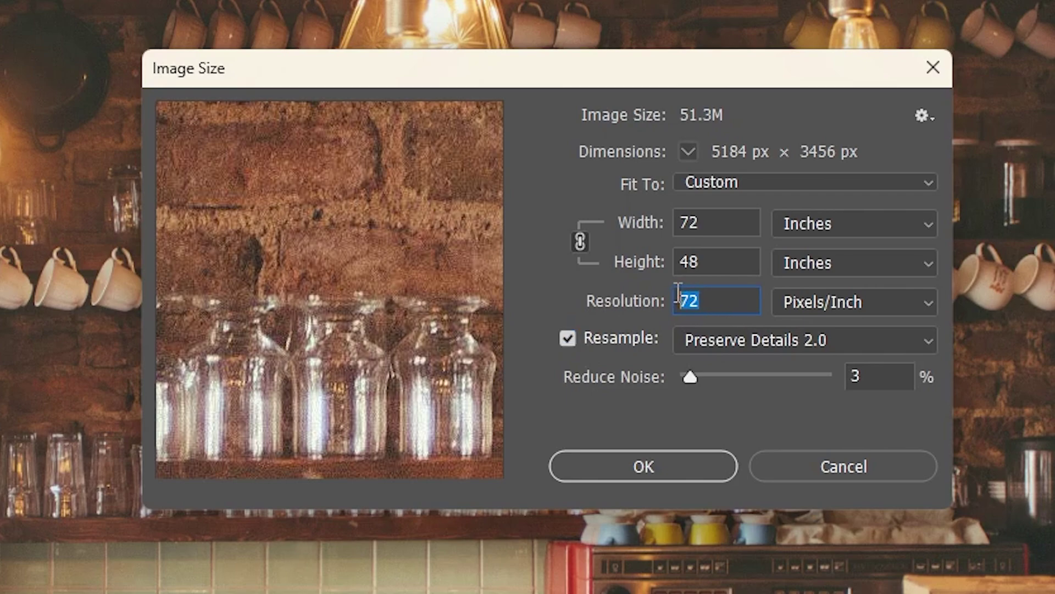
type("300")
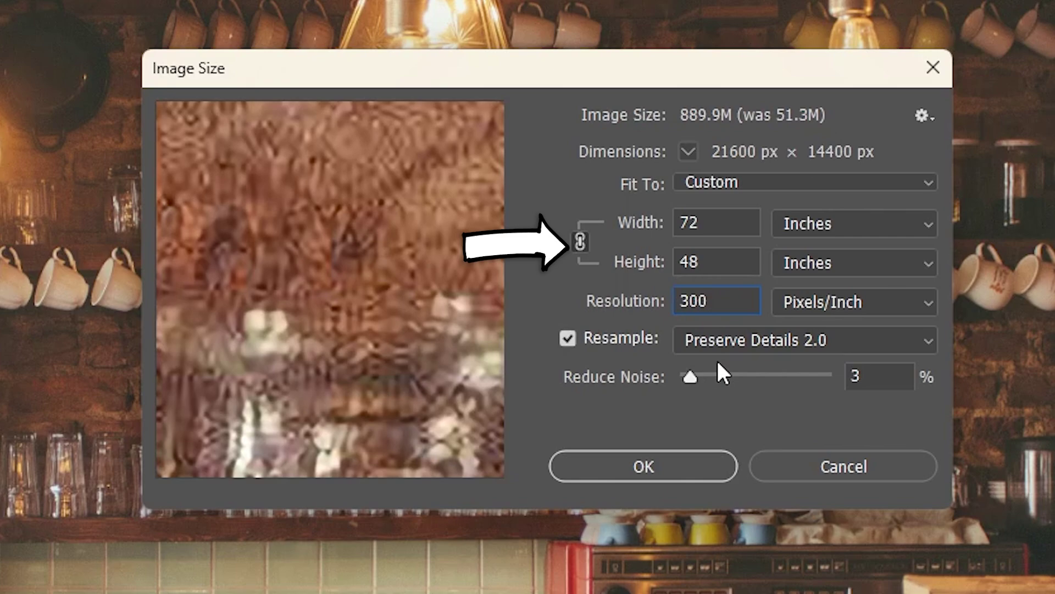
Examine the upscaled glasses in the Image Size preview and return the resolution to 72 pixels/inch
left_click_drag(389, 395, 217, 243)
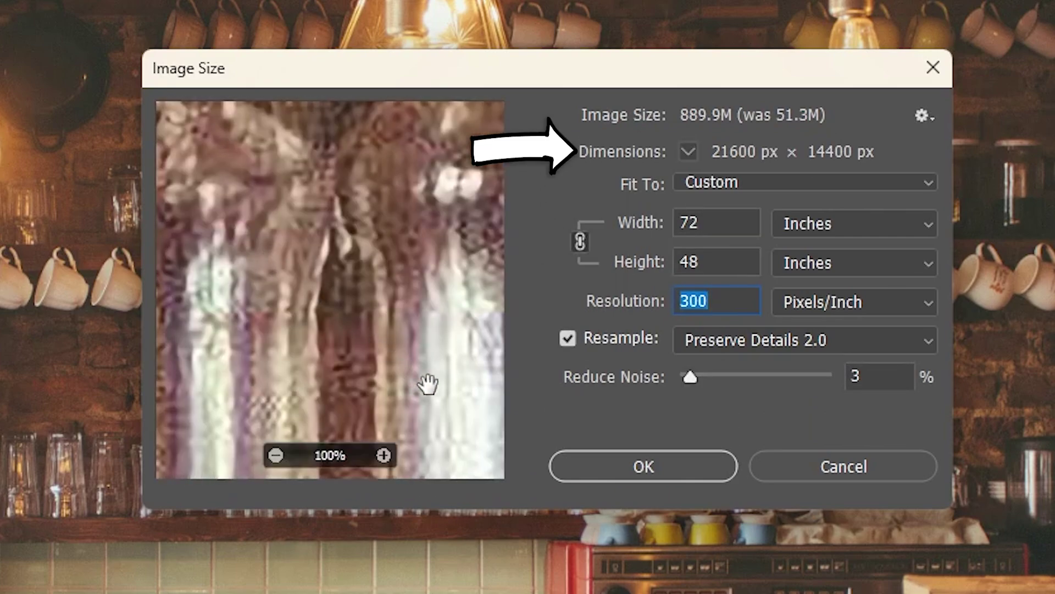
left_click_drag(426, 384, 243, 242)
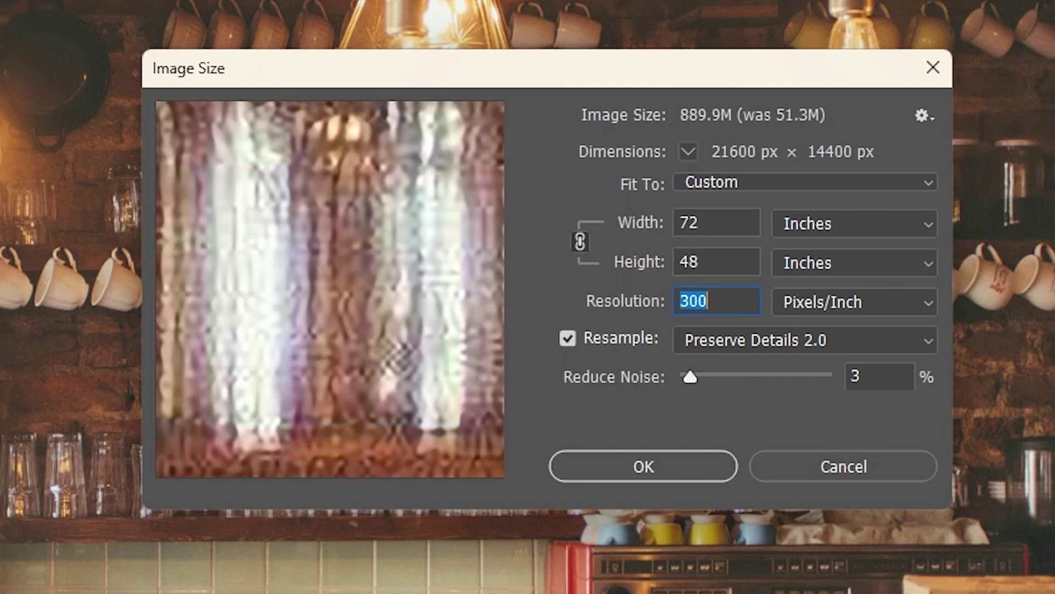
type("72")
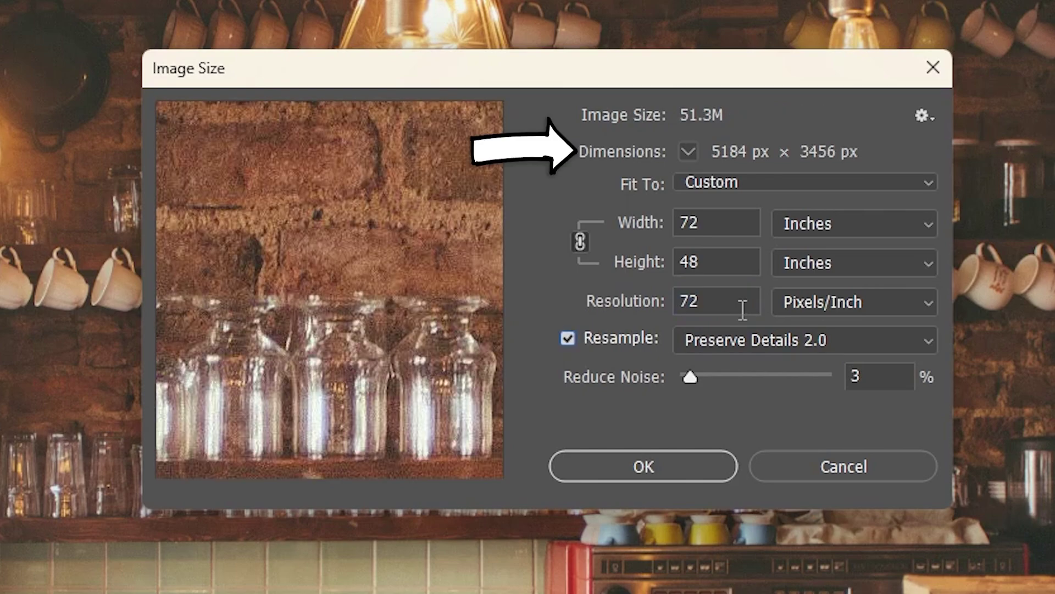
Paste the small hand image onto the café photo and enlarge it with Free Transform
key("ctrl+z")
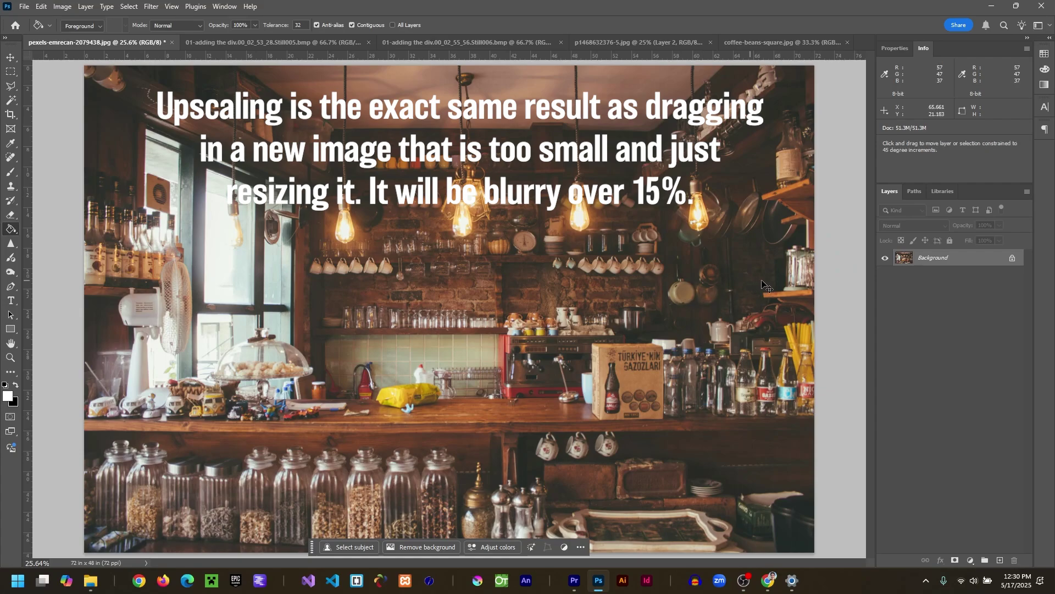
key("ctrl+t")
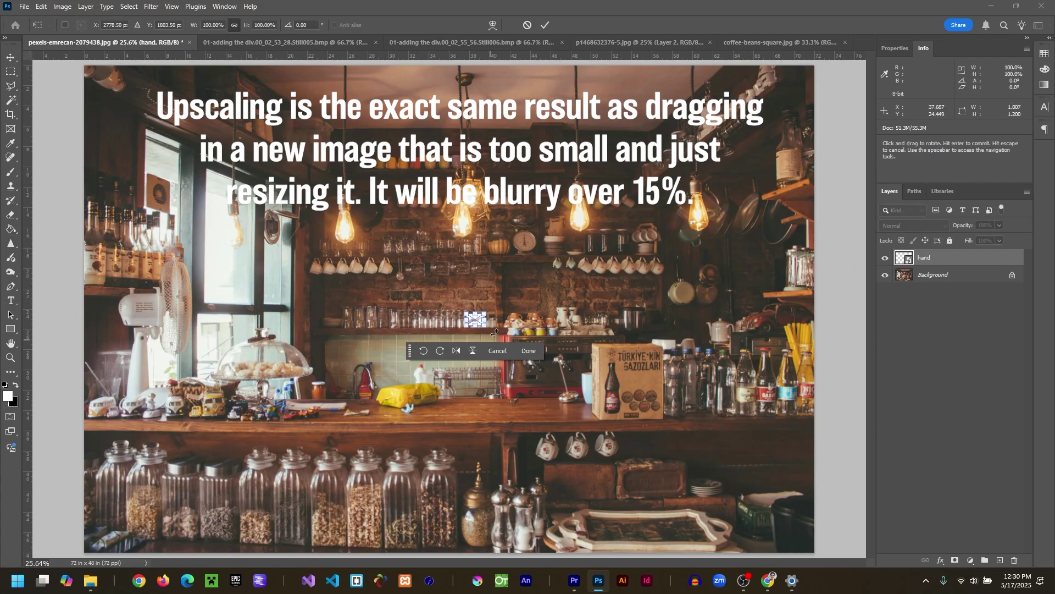
left_click_drag(482, 312, 568, 263)
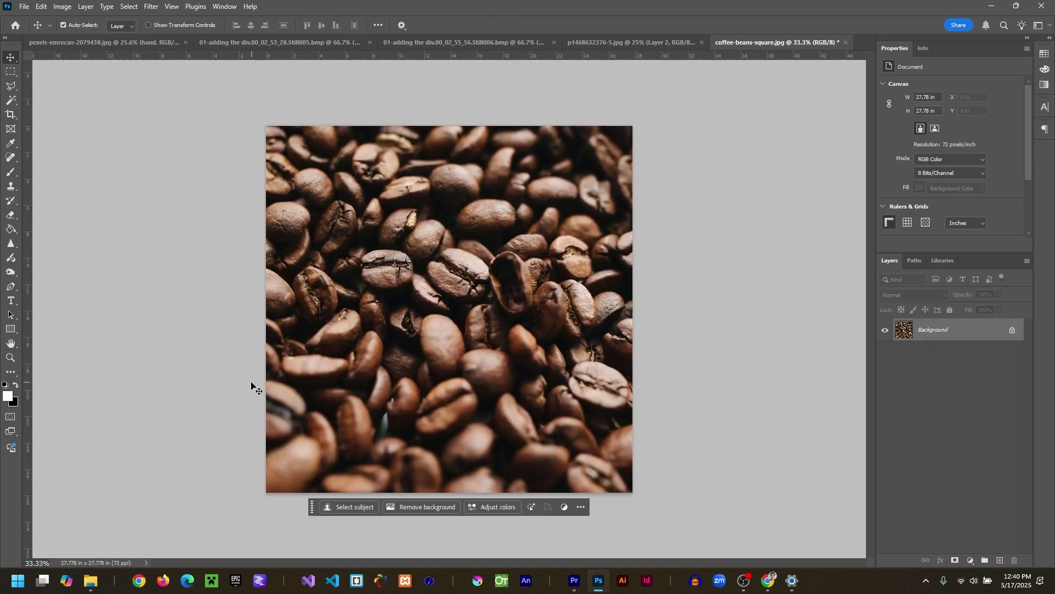
Extend the coffee beans canvas to 45 inches wide, keeping the anchor centred and the Background extension color
left_click(62, 7)
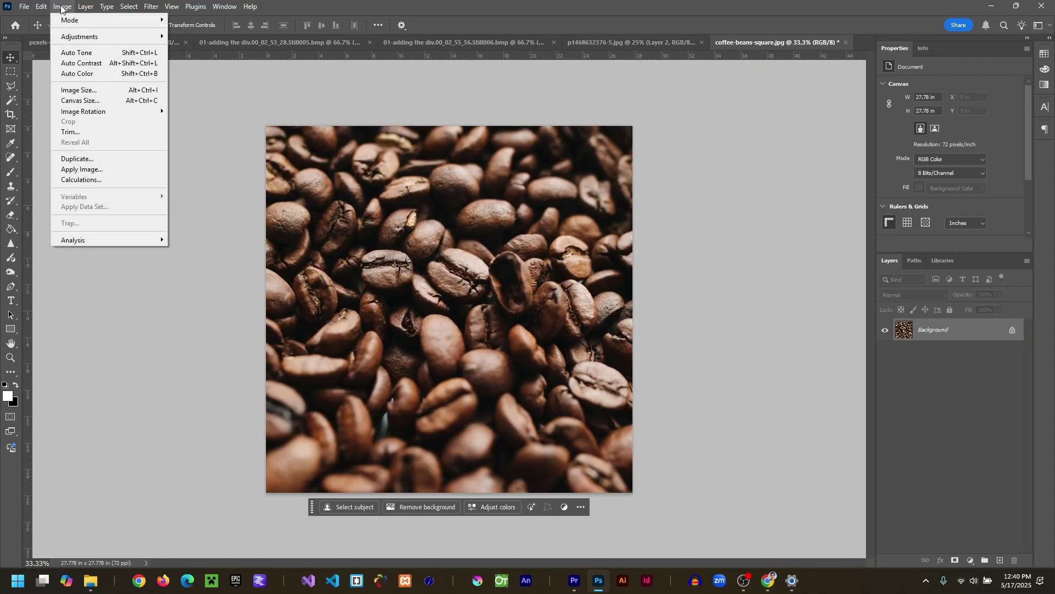
left_click(63, 102)
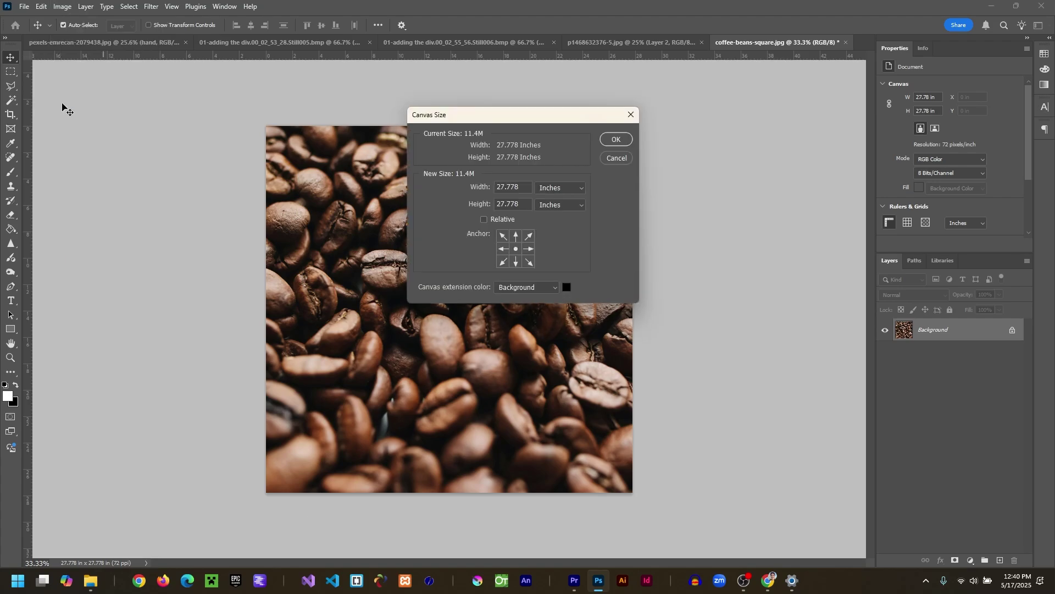
left_click(503, 237)
left_click(516, 236)
left_click(516, 248)
left_click_drag(525, 188, 492, 186)
type("45")
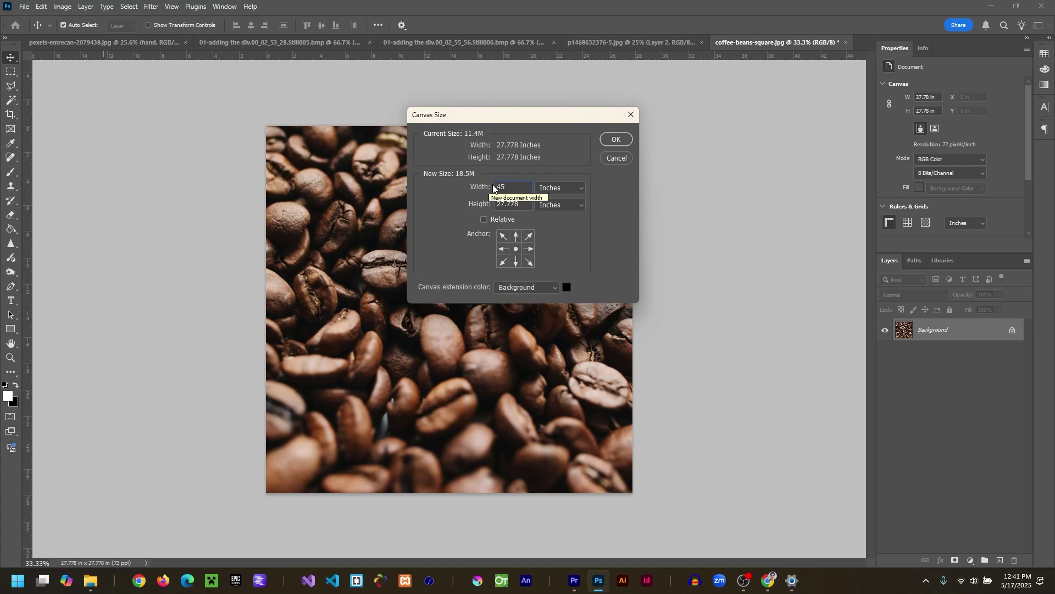
left_click(617, 141)
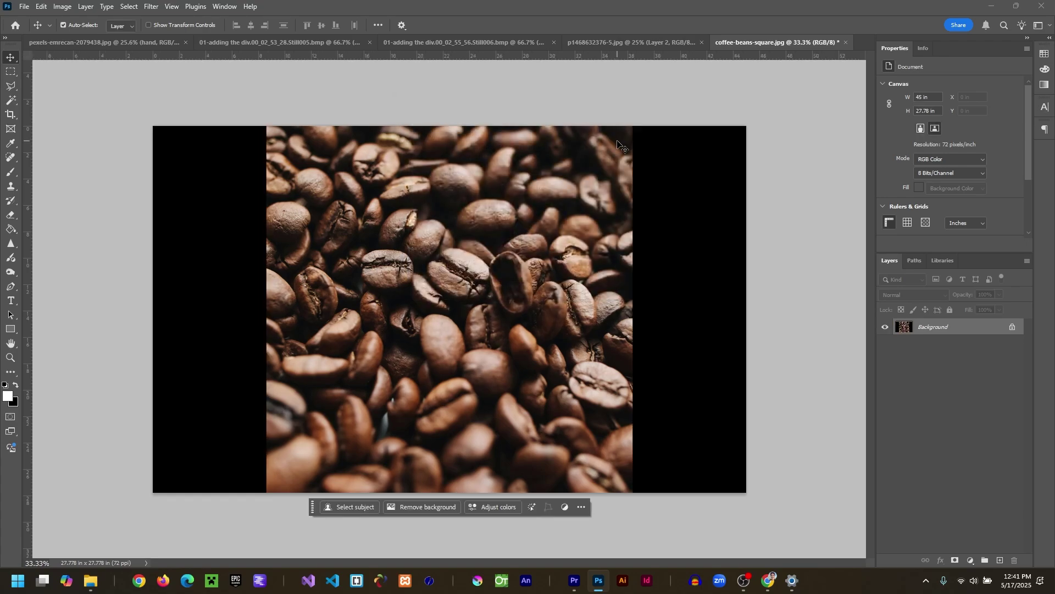
Select both black side strips with the Magic Wand and fill them using Generative Fill without a prompt
key("w")
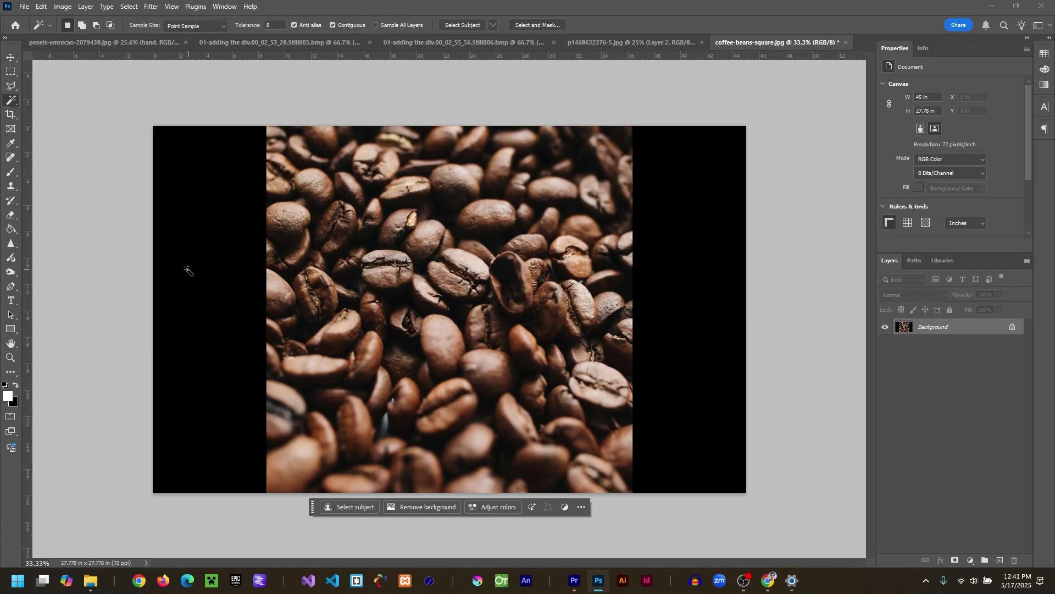
left_click(211, 257)
left_click(694, 200, "shift")
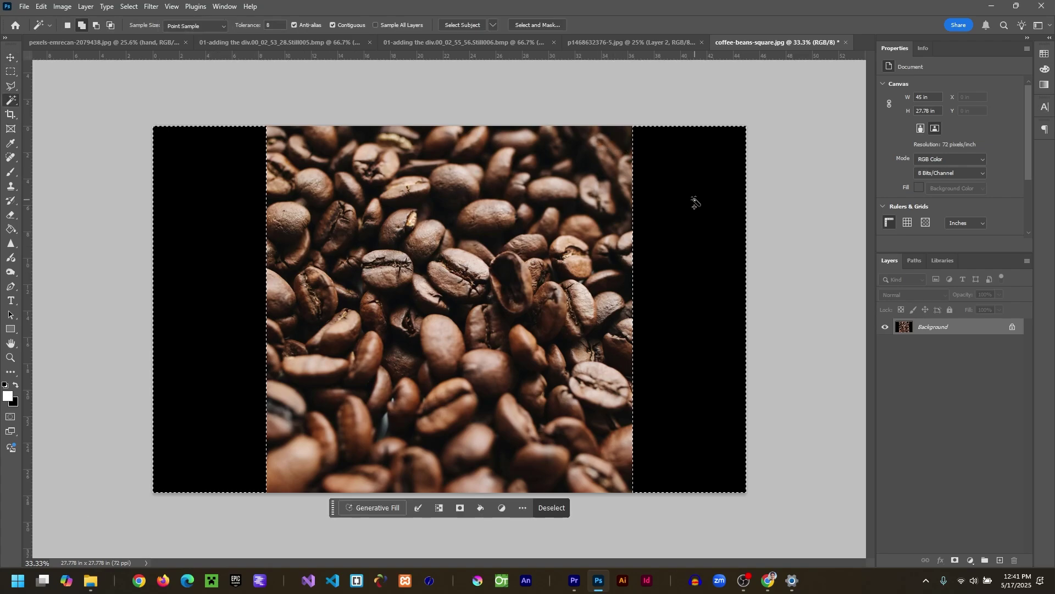
left_click(371, 508)
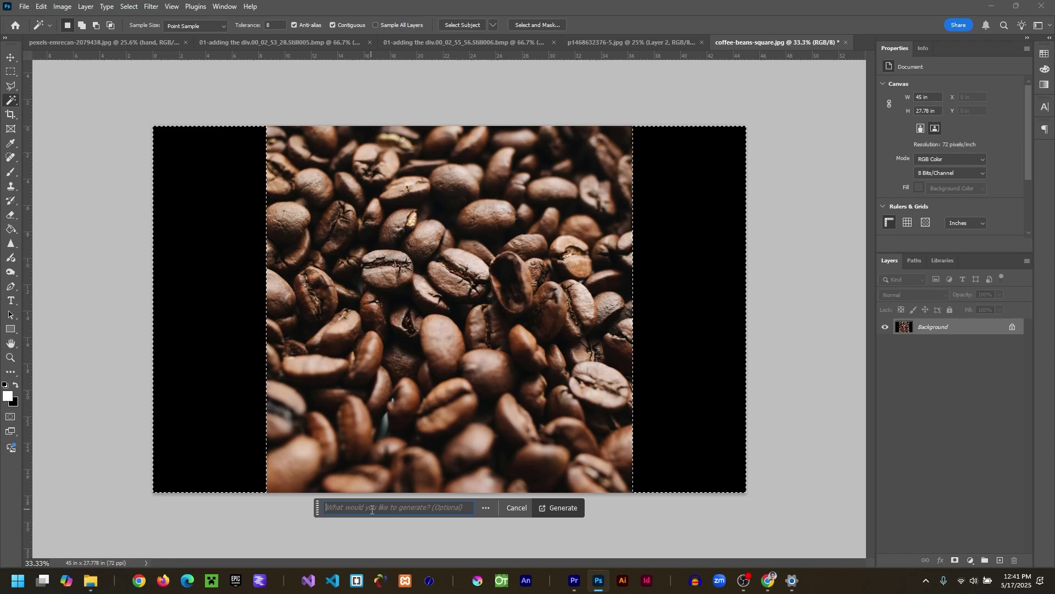
left_click(554, 512)
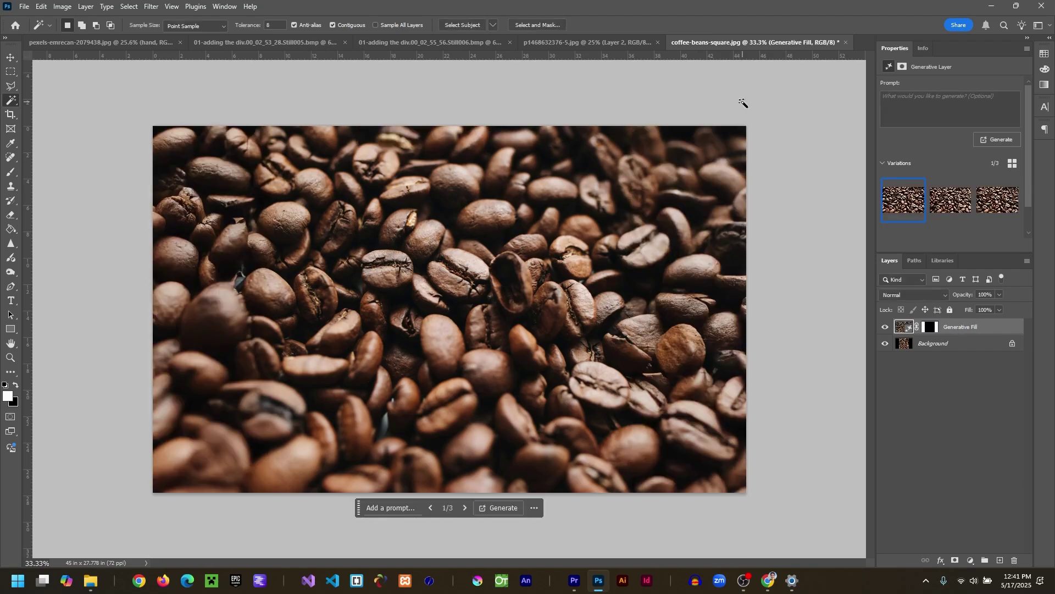
Compare the Generative Fill variations and choose the third one
key("v")
left_click(943, 199)
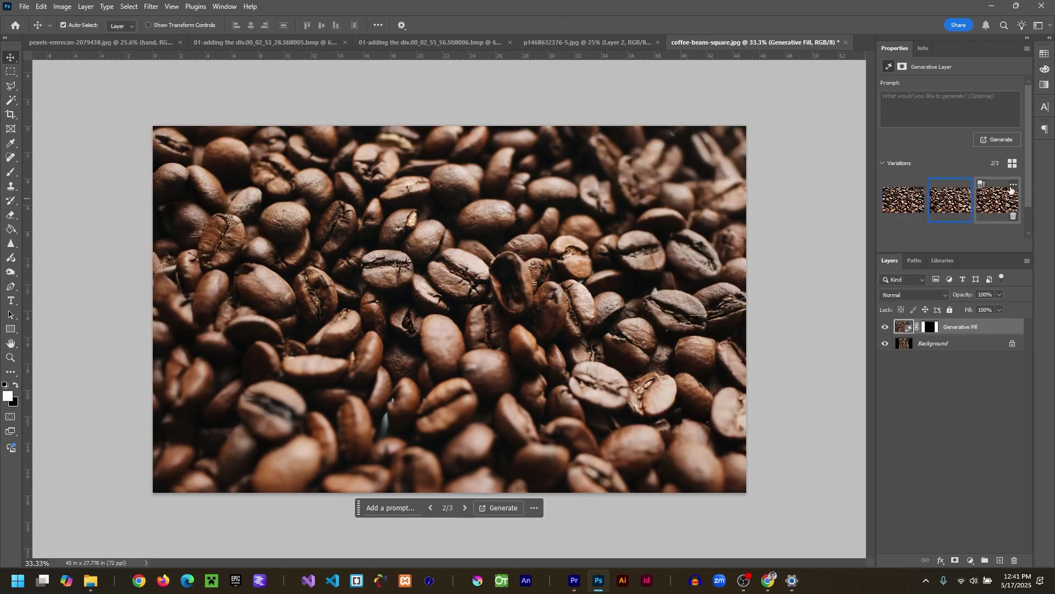
left_click(1001, 189)
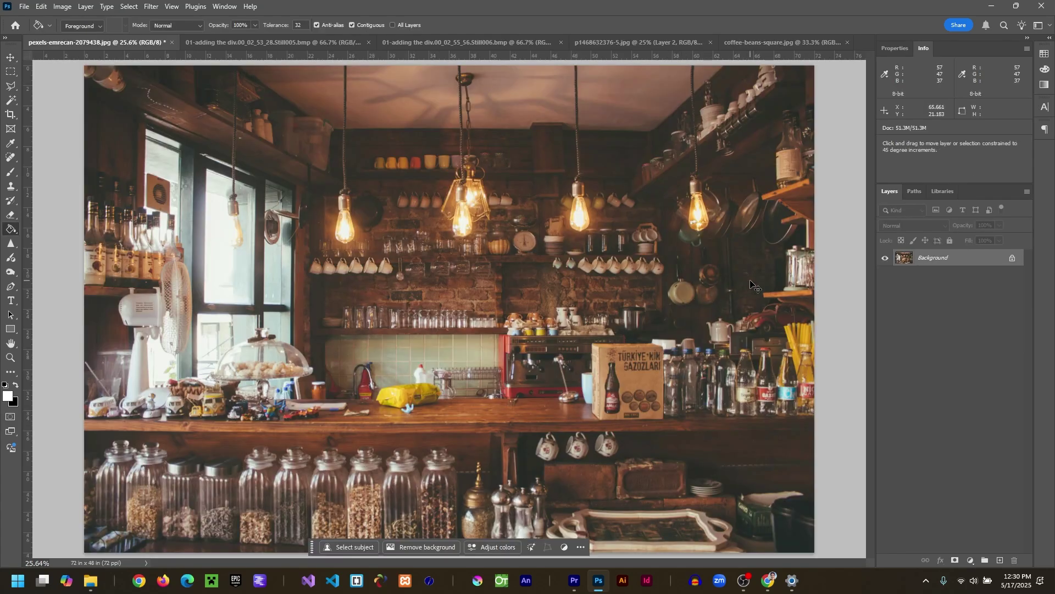
Paste the hand image onto the café photo and scale it up over the shelves with Free Transform
key("ctrl+v")
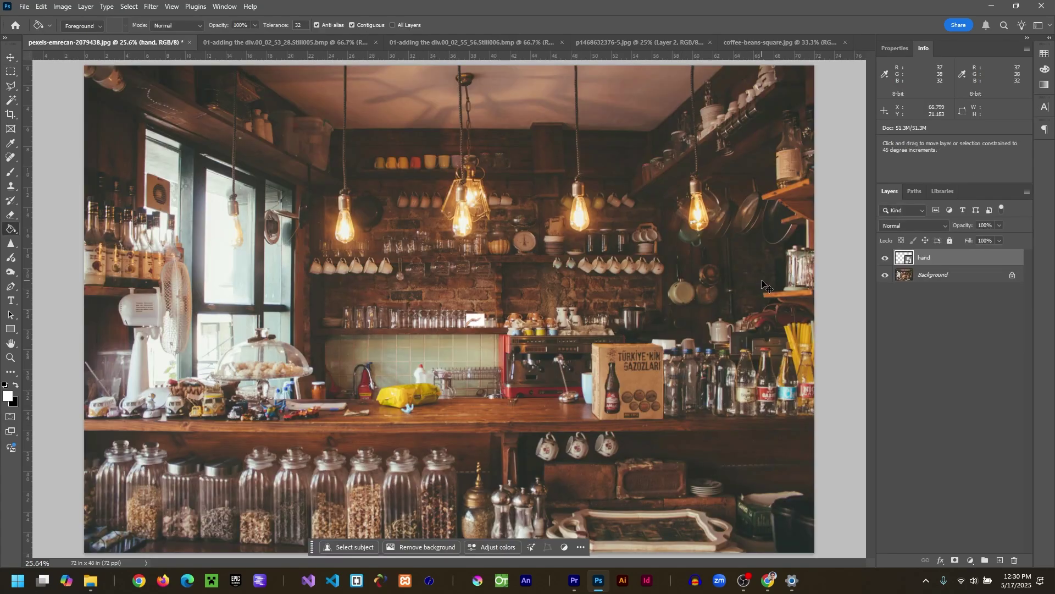
key("ctrl+t")
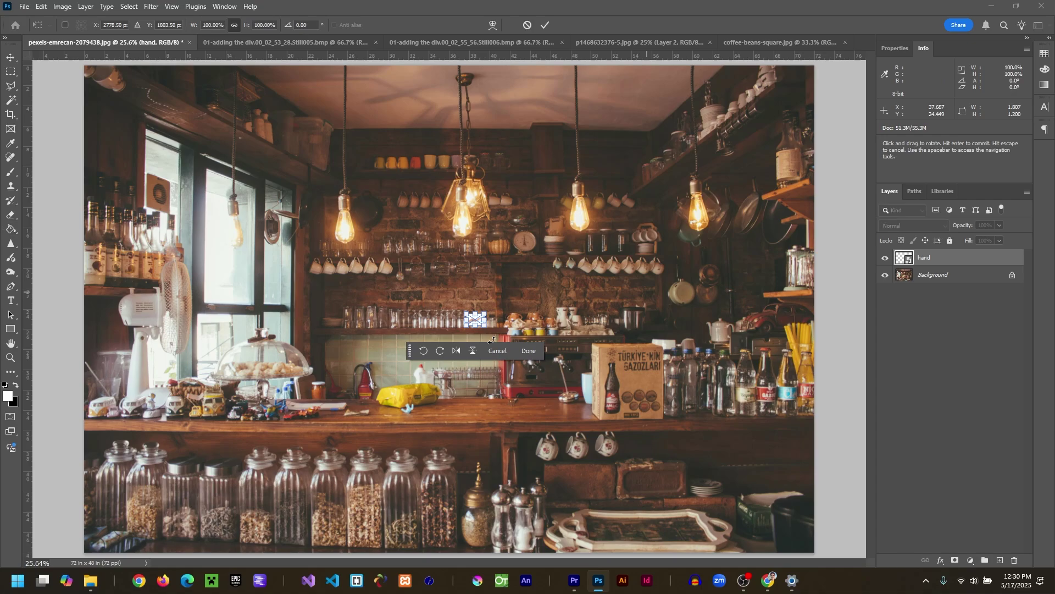
left_click_drag(484, 316, 814, 102)
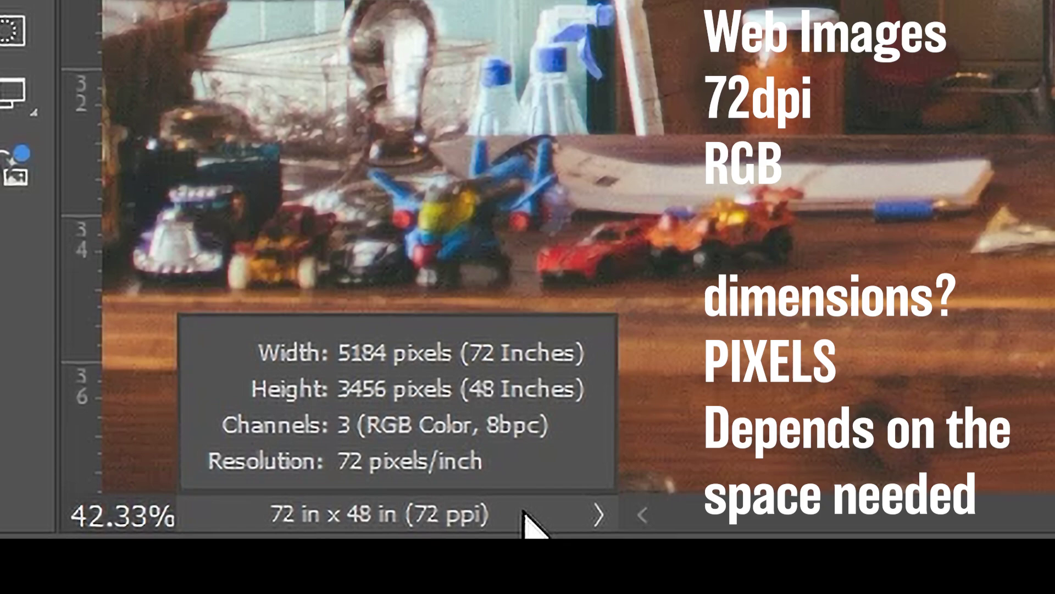
Review the café photo's pixel dimensions in Image Size and toggle resampling off and back on
left_click(62, 6)
left_click(78, 92)
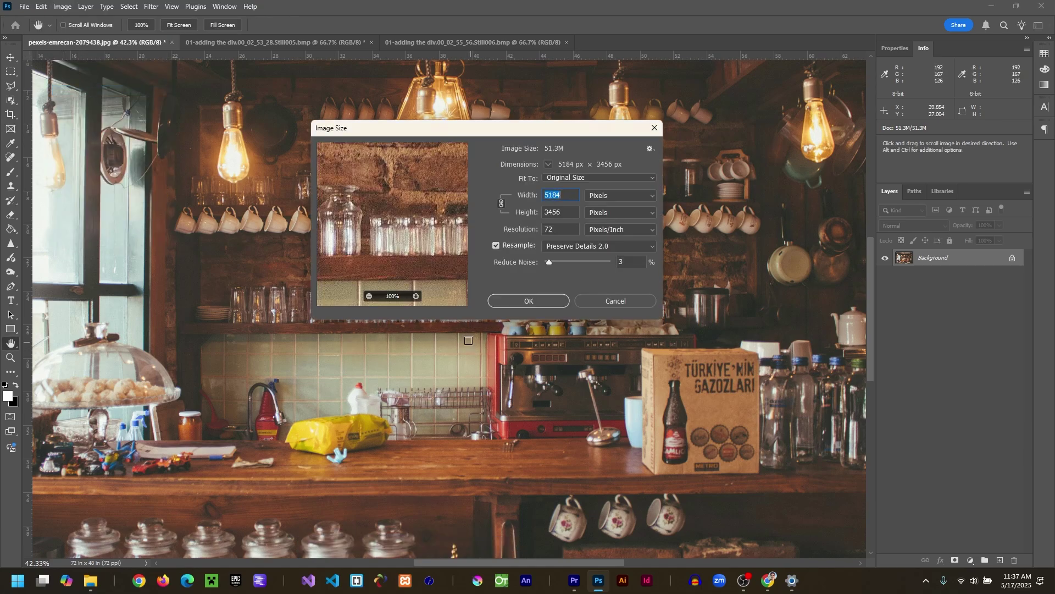
left_click(496, 245)
left_click(497, 245)
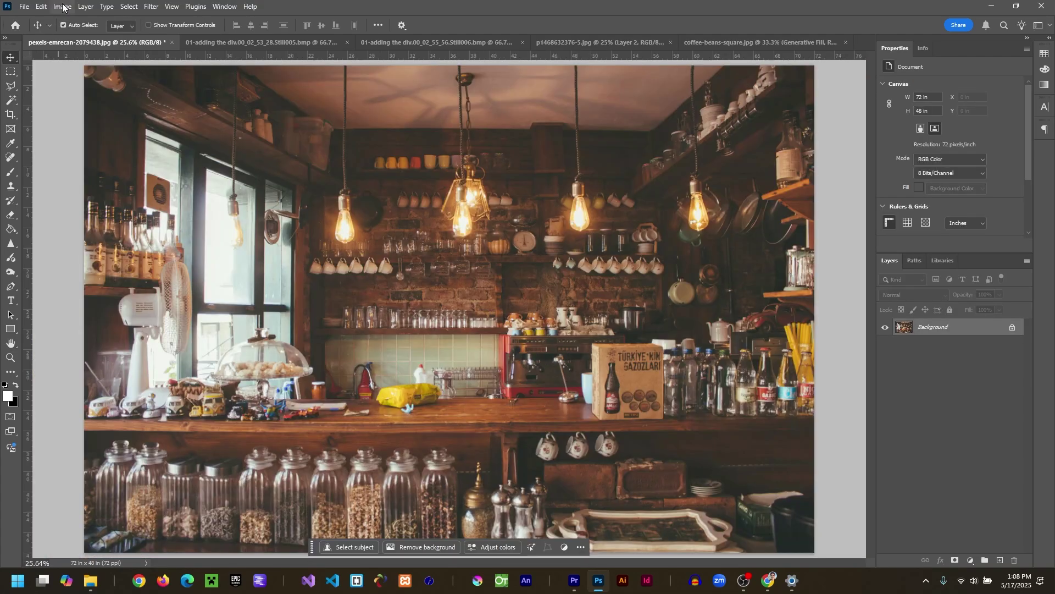
Resize the café photo to 1800 pixels wide with Preserve Details 2.0 resampling and check its color mode
left_click(62, 7)
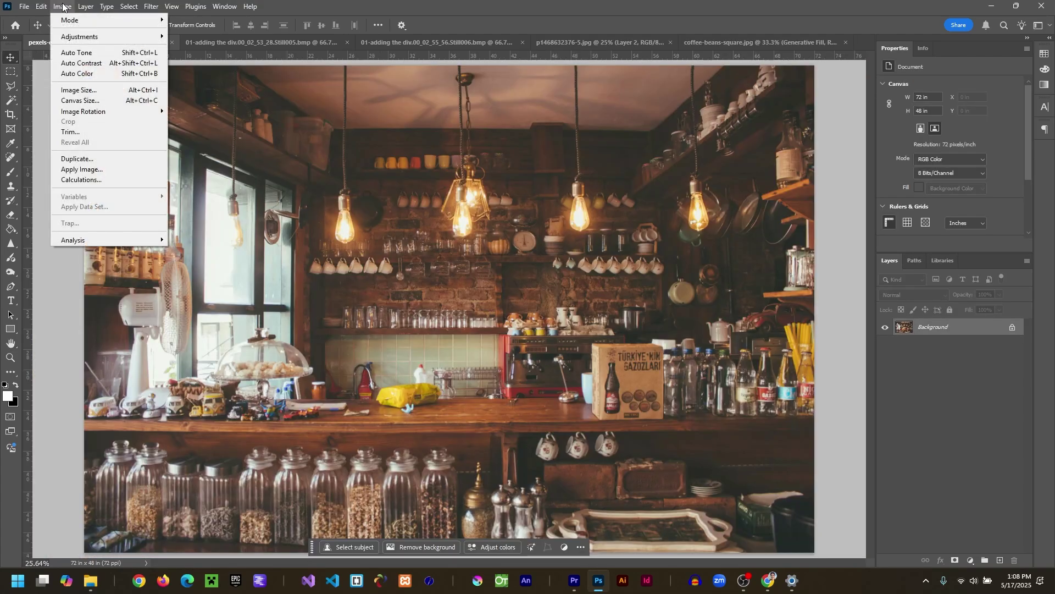
left_click(77, 90)
left_click(620, 196)
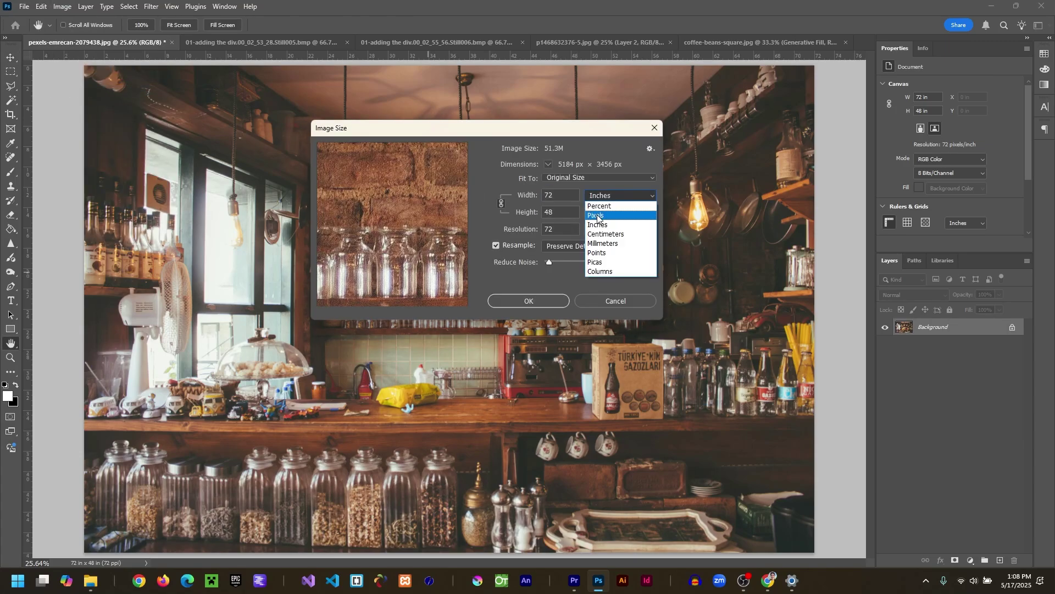
left_click(620, 195)
type("1800")
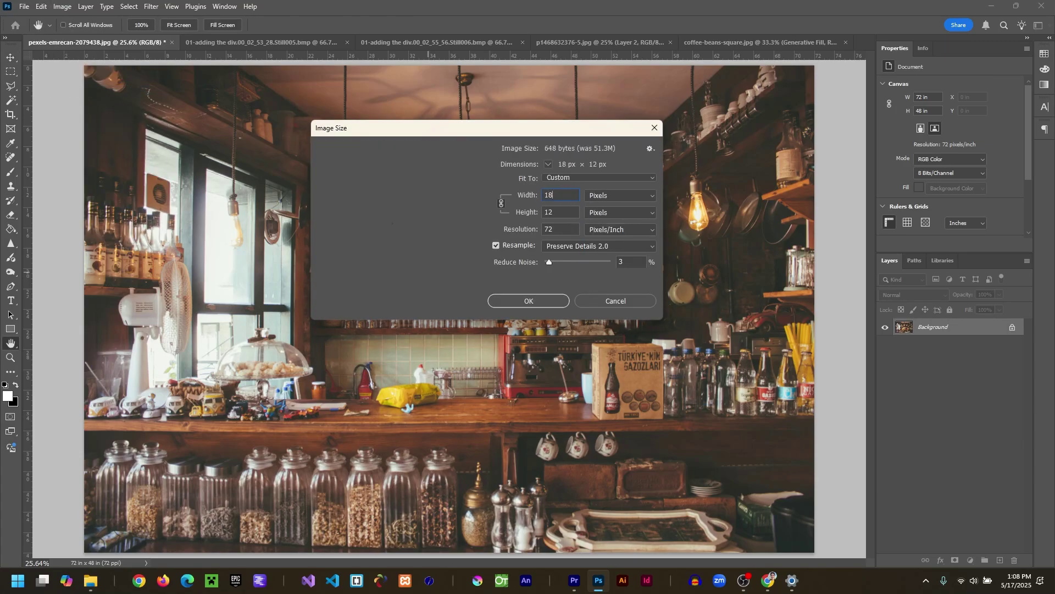
left_click(536, 304)
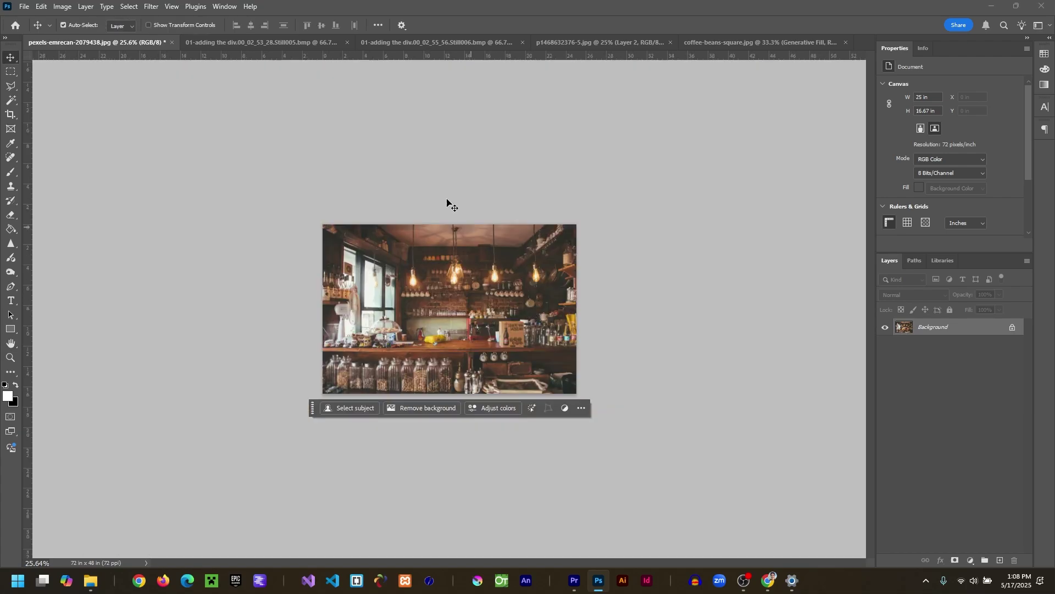
left_click(64, 7)
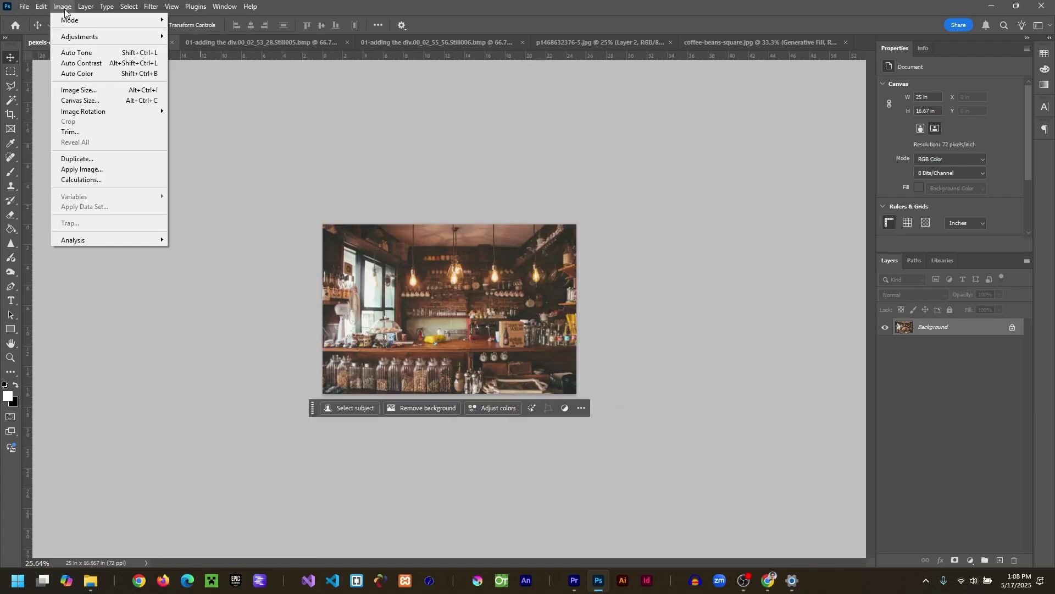
mouse_move(76, 22)
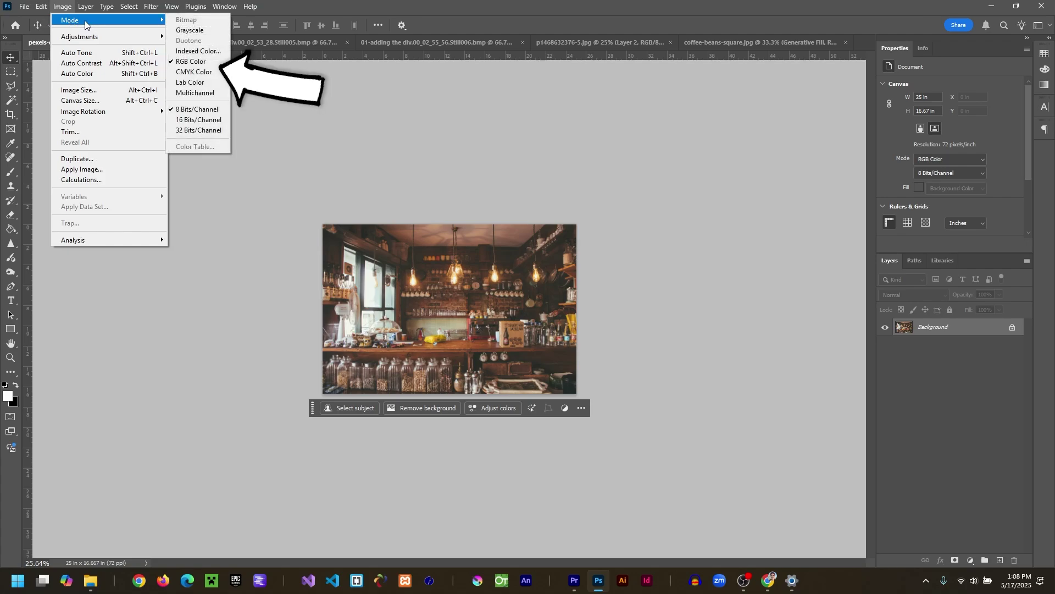
Save a copy of the resized photo as a JPEG in the products folder, with the quality reduced below Maximum
mouse_move(24, 7)
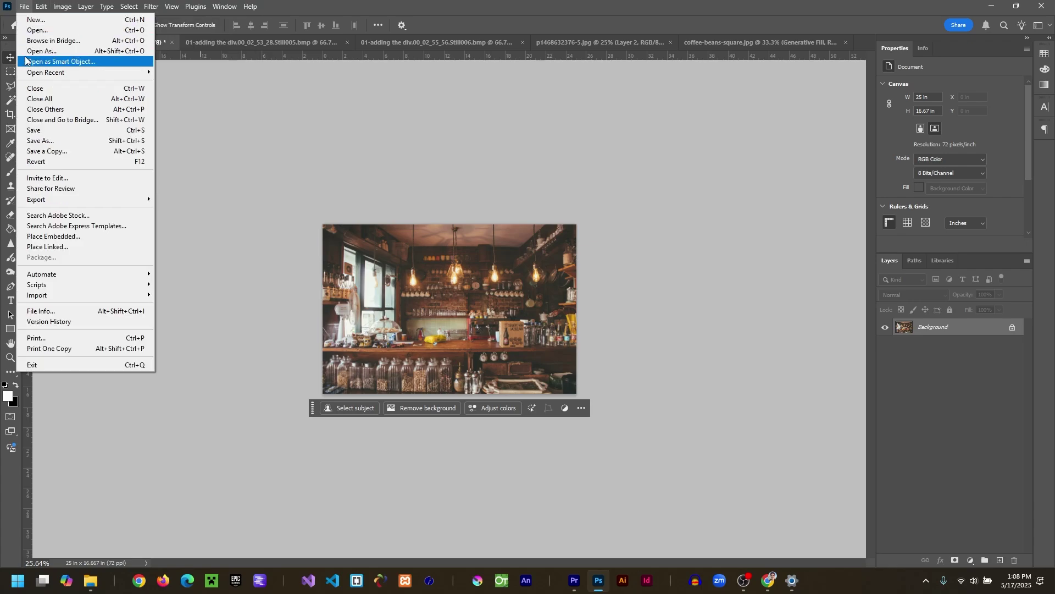
left_click(26, 156)
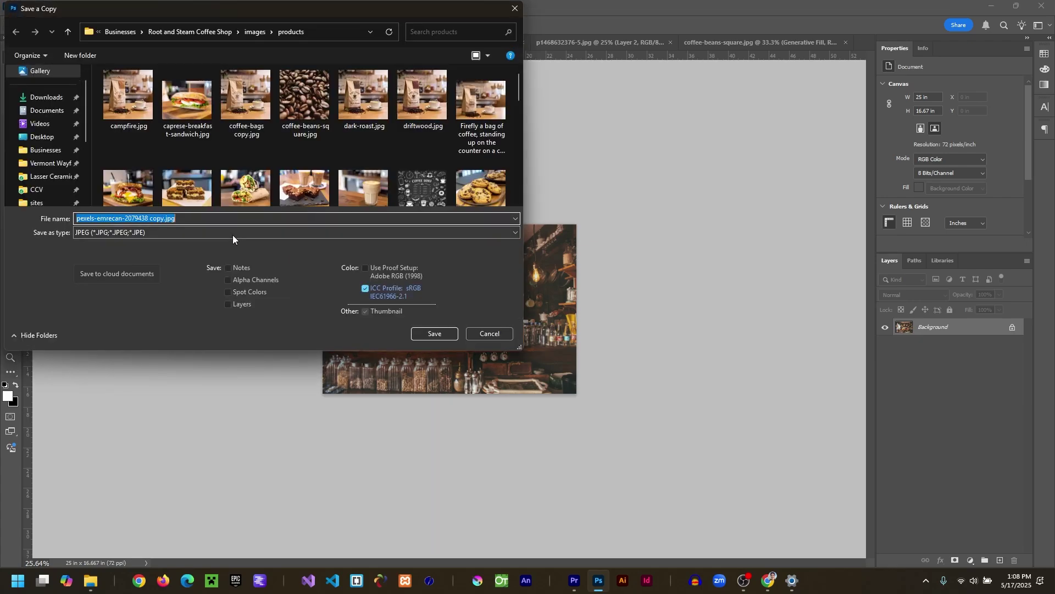
left_click(233, 232)
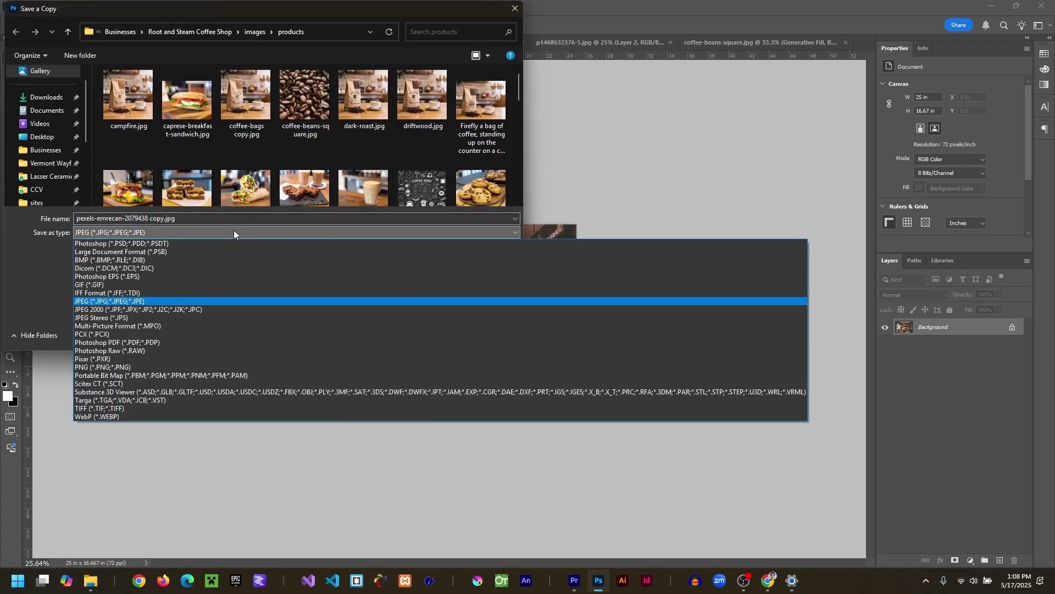
left_click(131, 366)
left_click(164, 230)
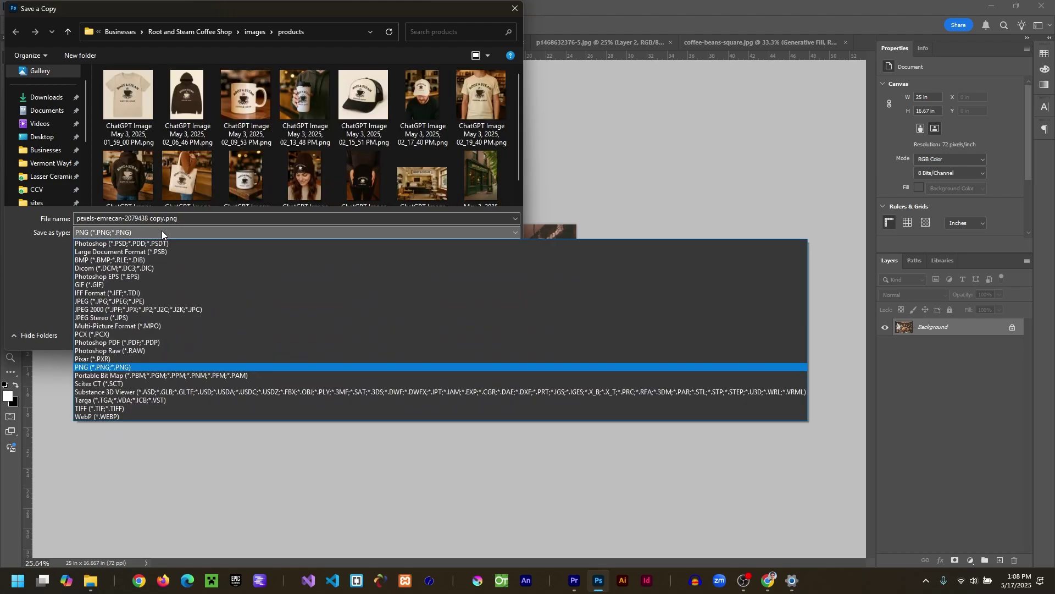
left_click(127, 301)
left_click(424, 333)
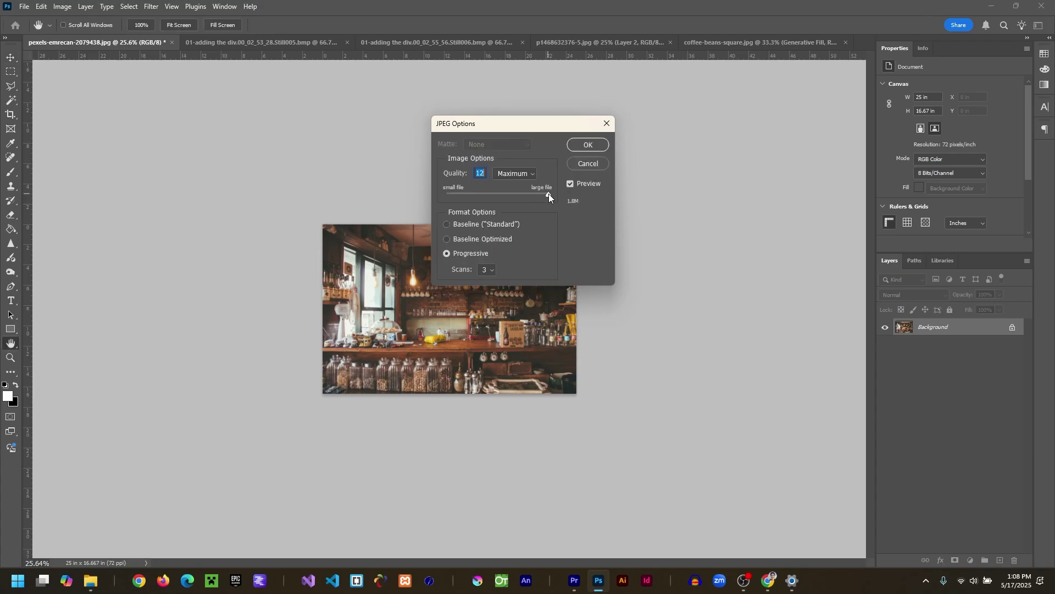
left_click_drag(549, 194, 526, 196)
left_click(590, 144)
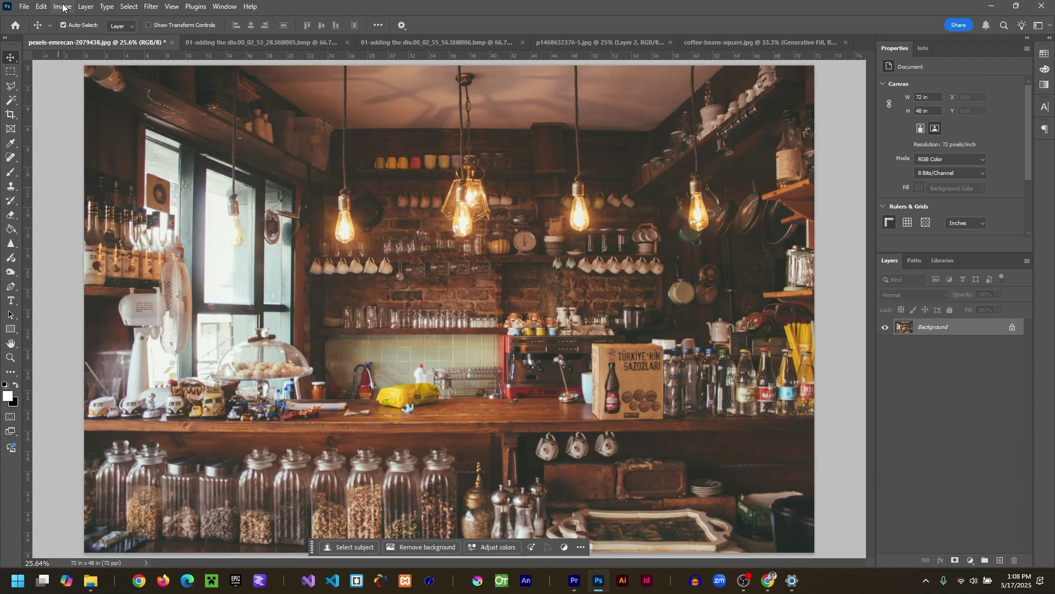
Set the café photo's resolution to 300 pixels/inch with resampling off, and resize the photo to 6 by 4 inches
left_click(63, 7)
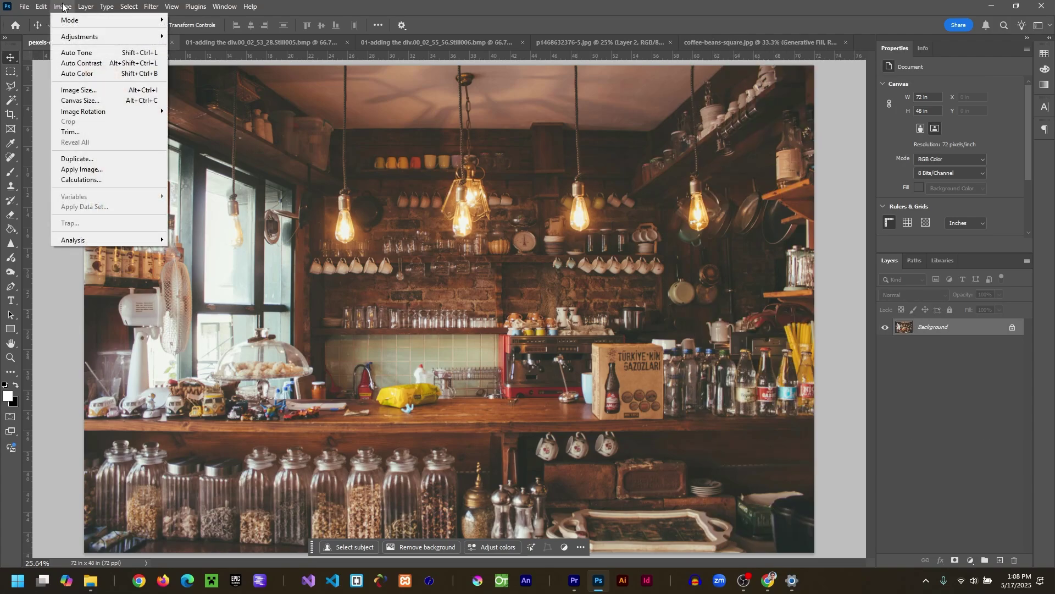
left_click(78, 88)
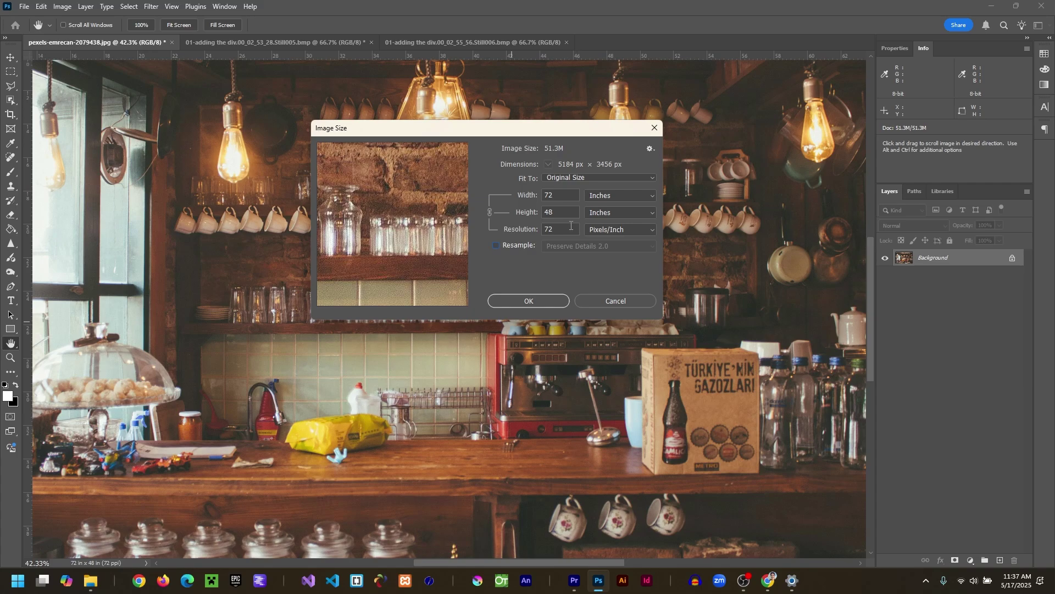
key("alt+i")
left_click_drag(557, 229, 544, 225)
type("300")
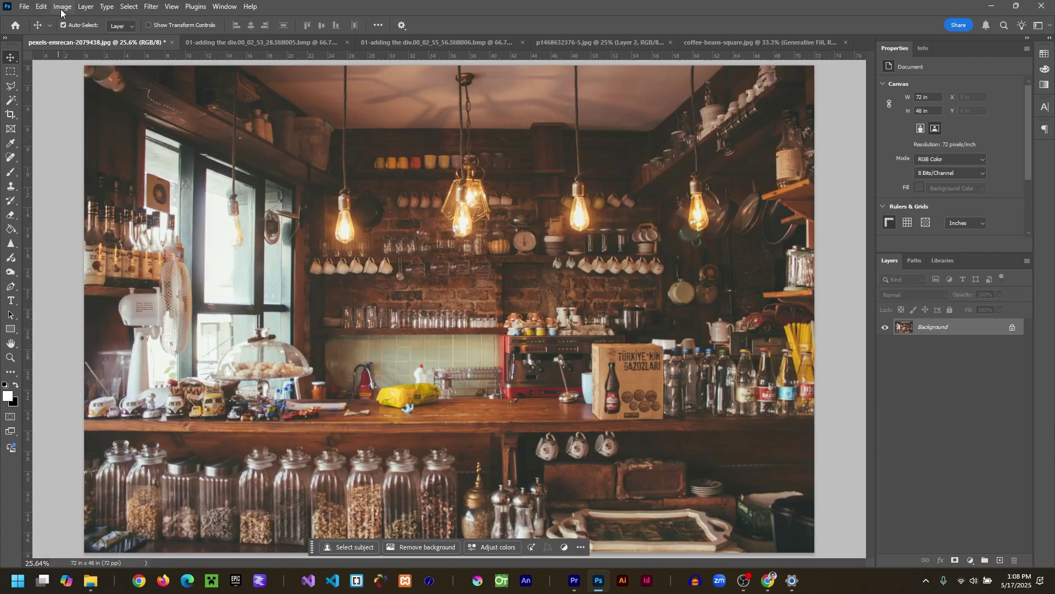
left_click(62, 6)
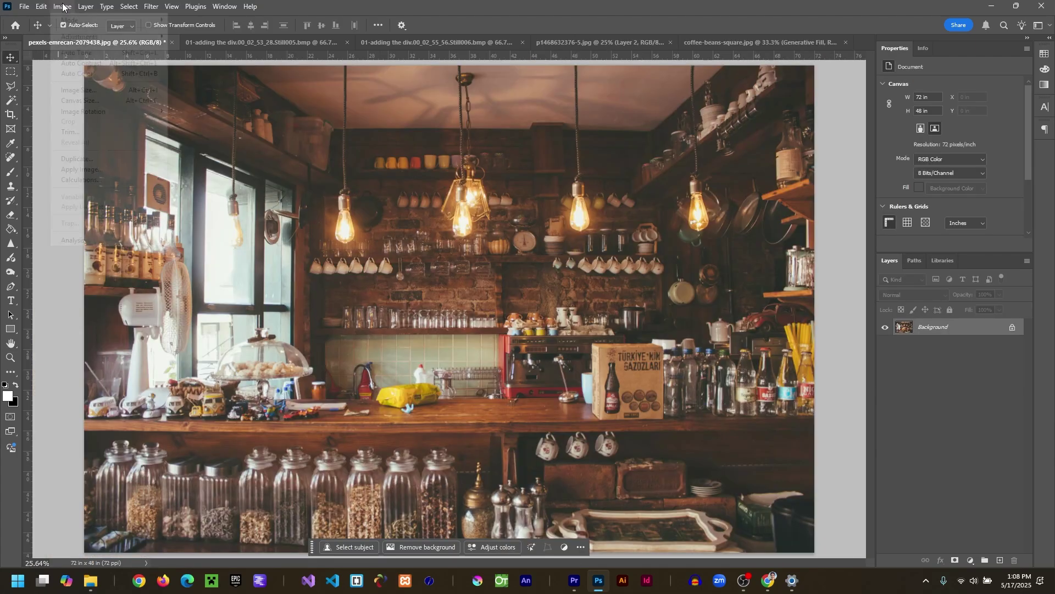
left_click(79, 90)
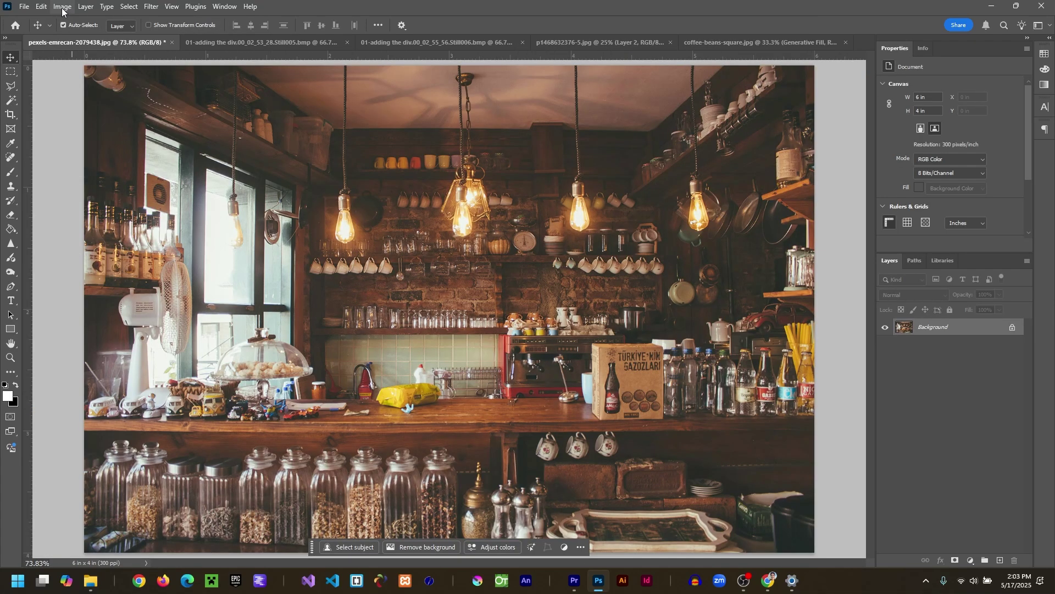
Convert the café photo's color mode to CMYK Color, accepting the U.S. Web Coated (SWOP) v2 profile
left_click(62, 6)
mouse_move(82, 21)
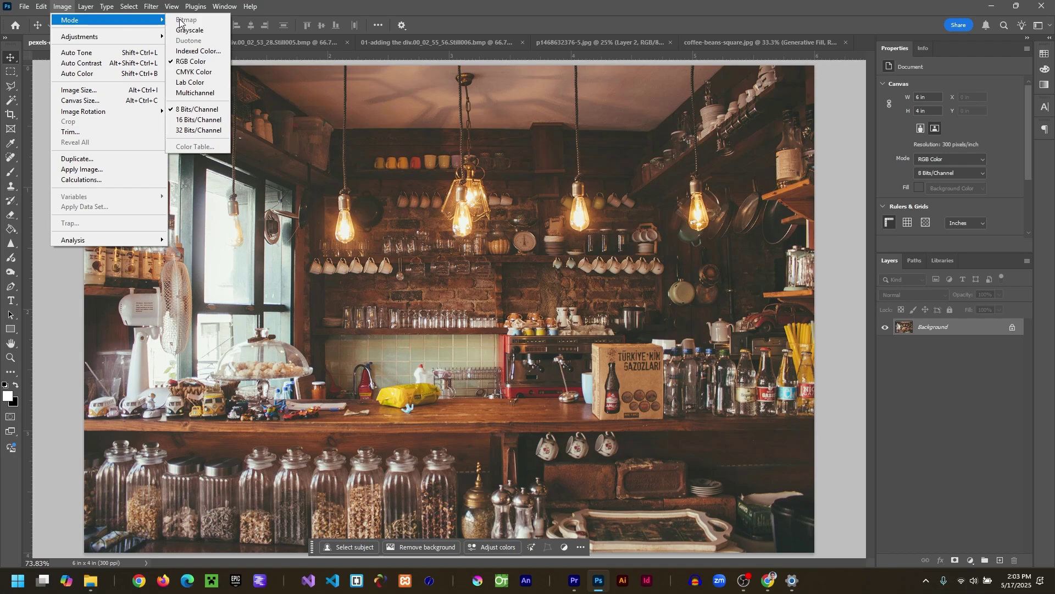
left_click(192, 71)
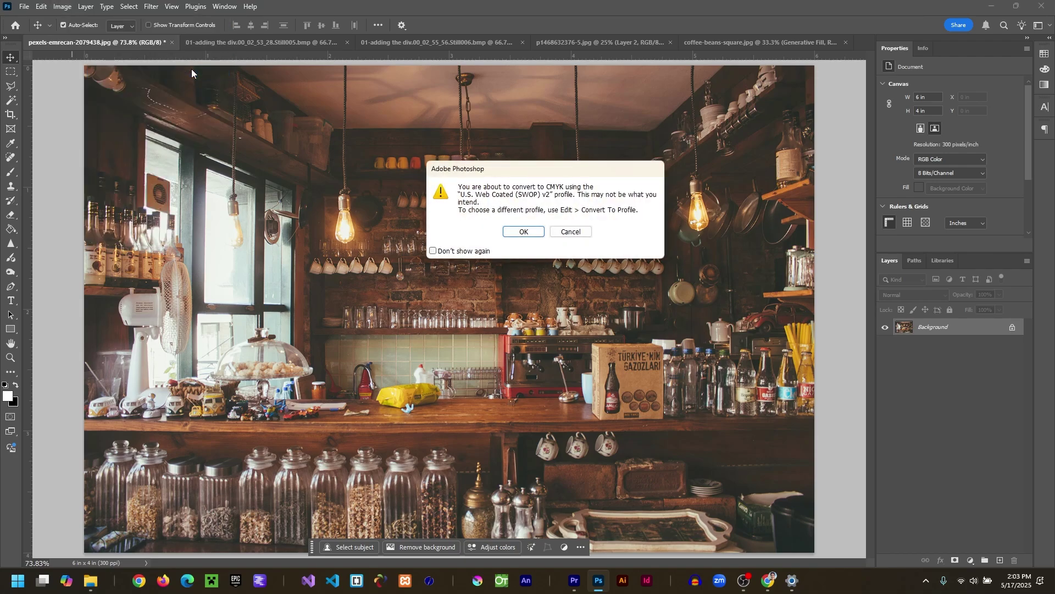
left_click(523, 232)
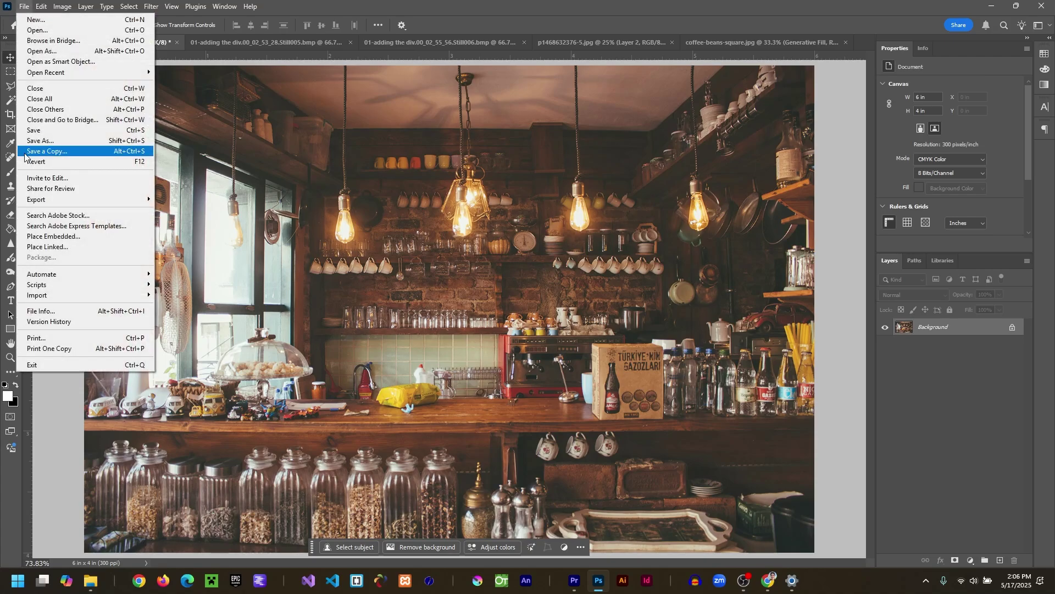
Start saving a copy of the CMYK photo and go through TIFF, JPEG and Photoshop PDF as its format
left_click(24, 153)
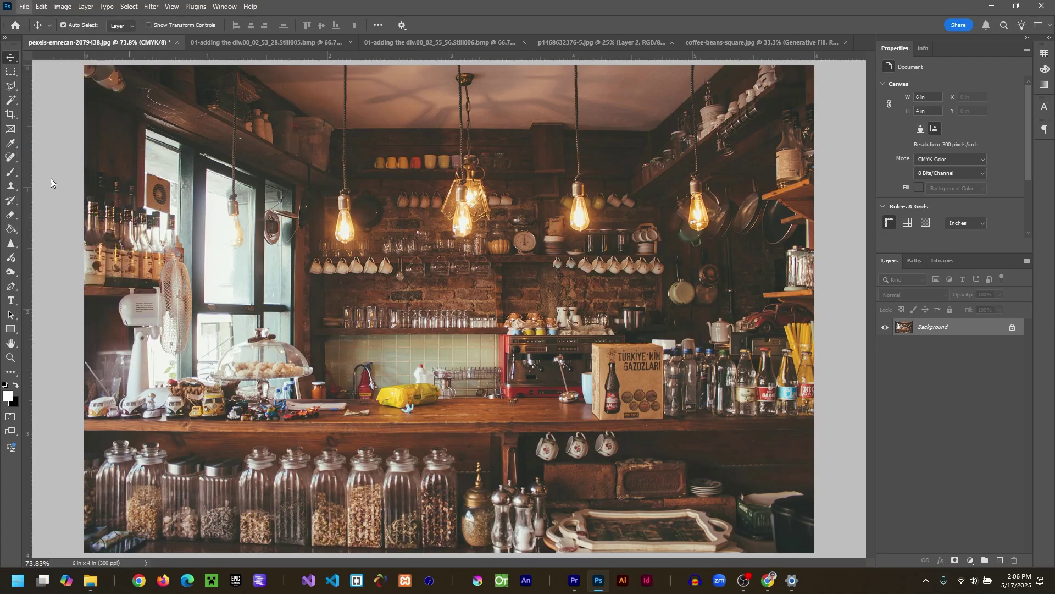
left_click(154, 232)
left_click(111, 351)
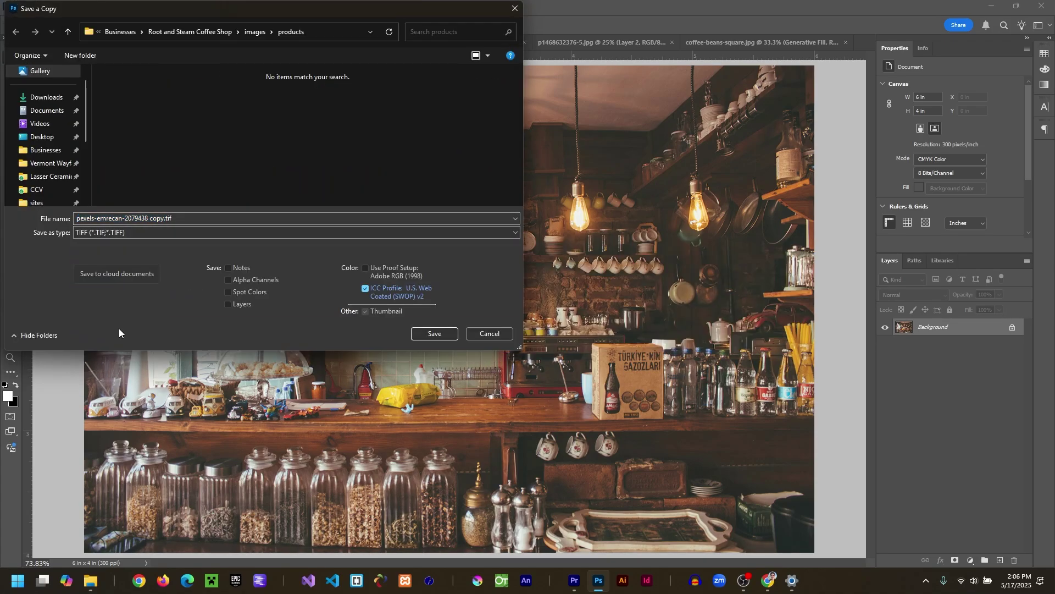
left_click(136, 231)
left_click(114, 279)
left_click(135, 231)
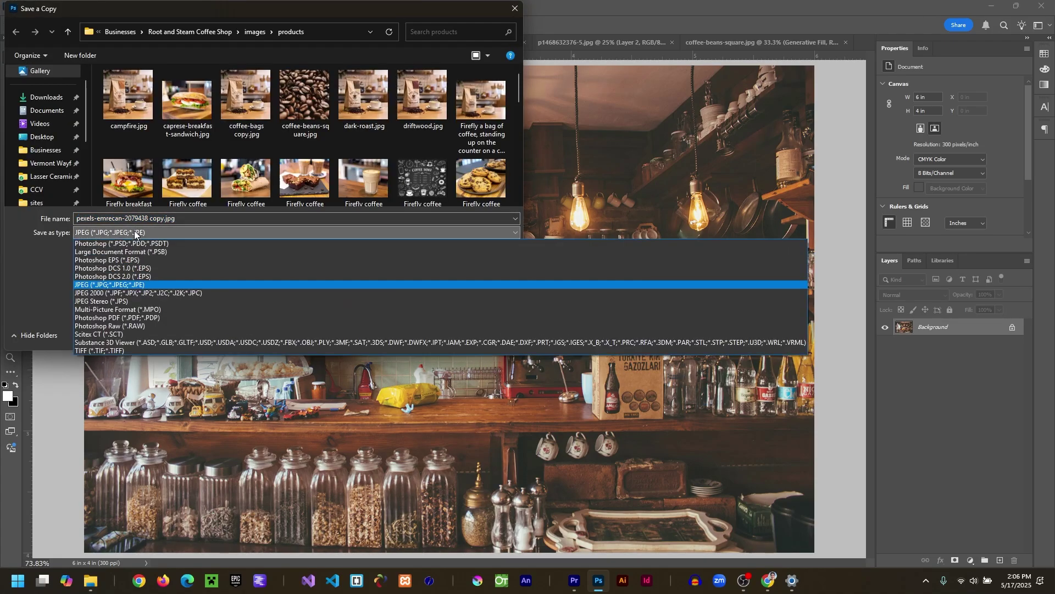
left_click(97, 318)
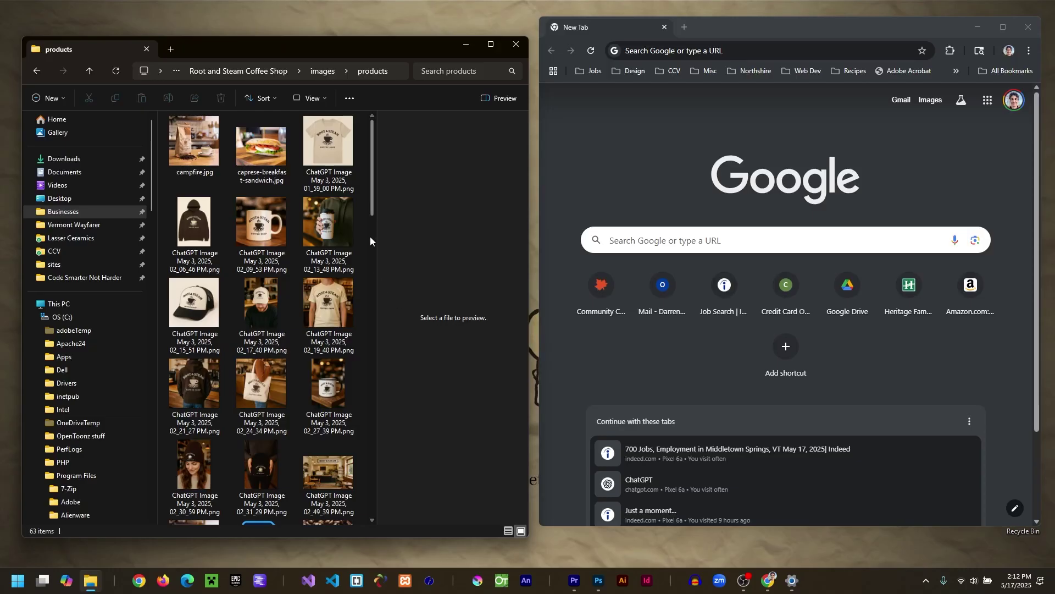
Open caprese-breakfast-sandwich.jpg from File Explorer in Chrome and inspect it at full size
left_click(261, 145)
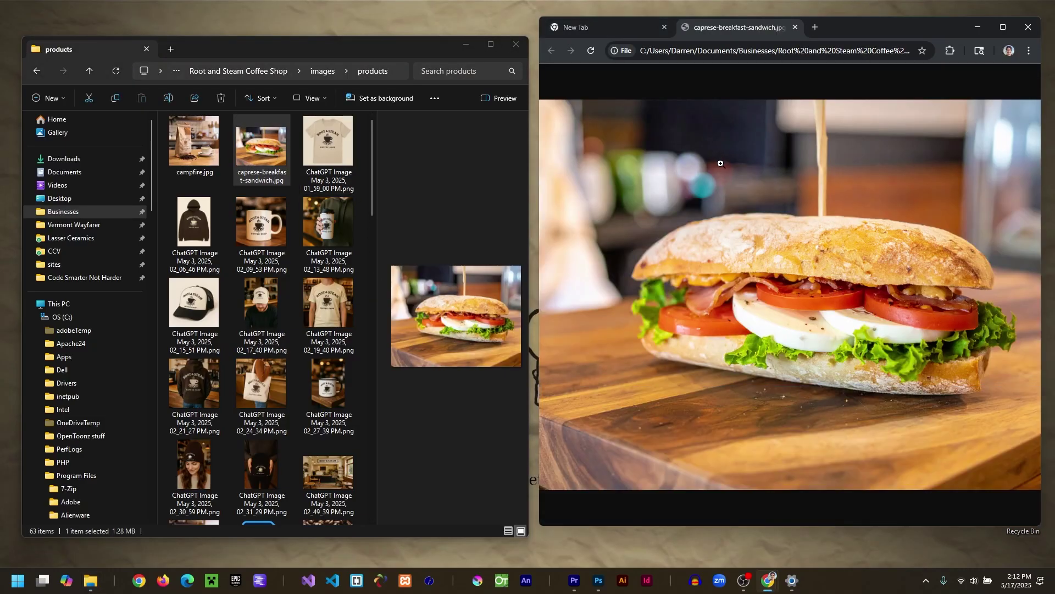
left_click(718, 157)
scroll(708, 296, "down", 5)
scroll(708, 296, "up", 8)
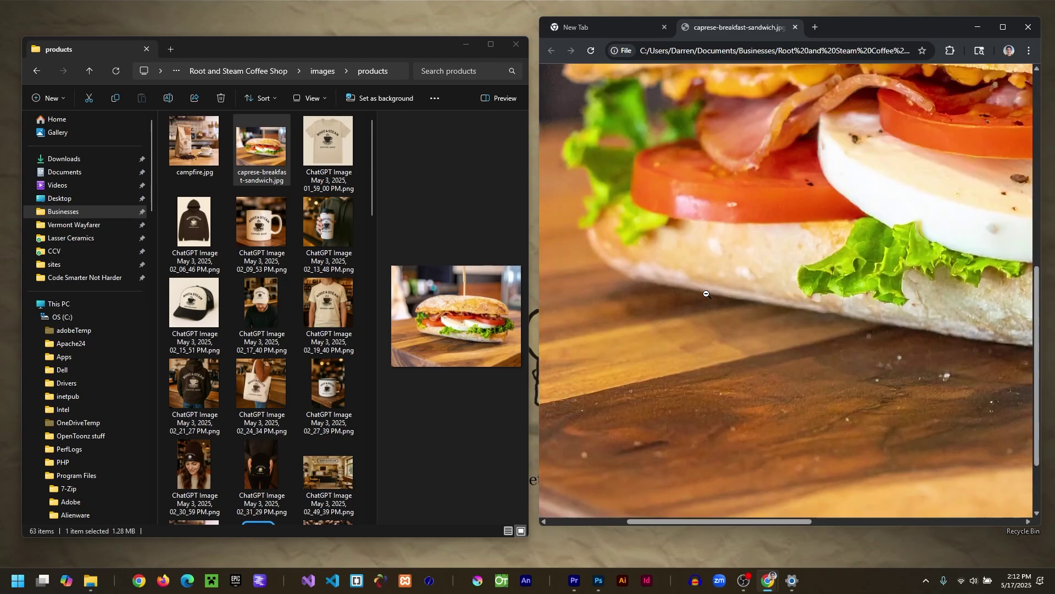
Open the white Root & Steam enamel mug PNG in Chrome and inspect it at full size
left_click_drag(327, 401, 713, 282)
left_click(713, 282)
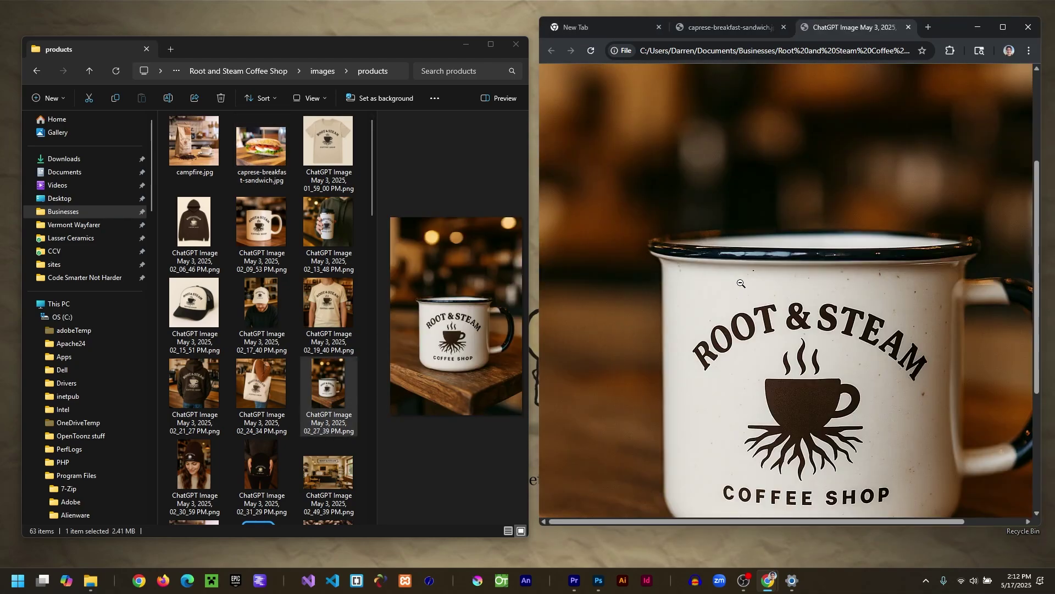
scroll(713, 282, "down", 3)
scroll(713, 281, "up", 4)
Find pexels-emrecan-2079438 copy.jpg in the products folder, open it in Chrome and inspect it at full size
scroll(319, 467, "down", 15)
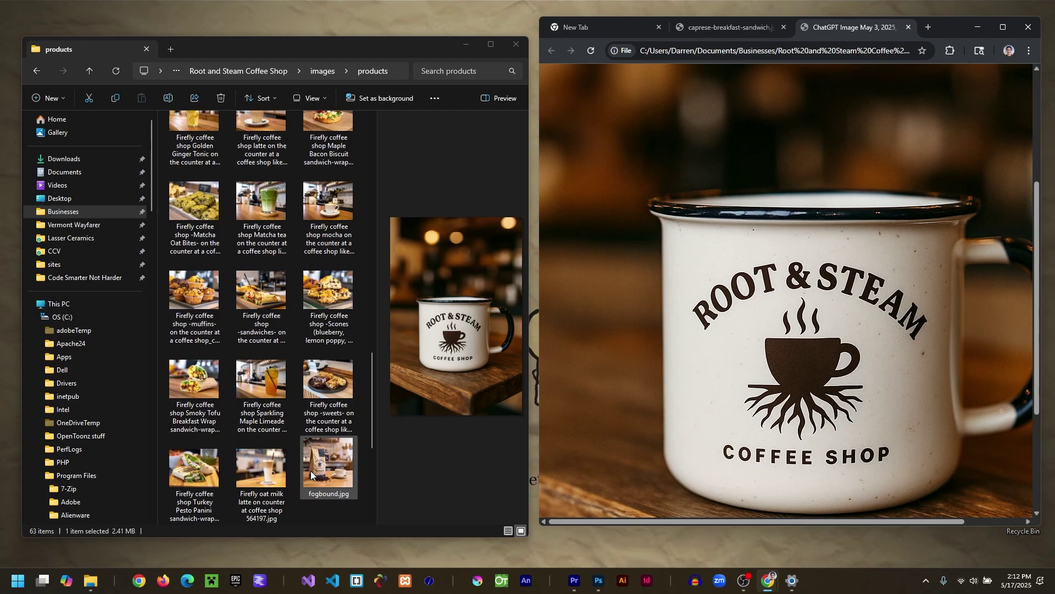
left_click_drag(329, 330, 741, 225)
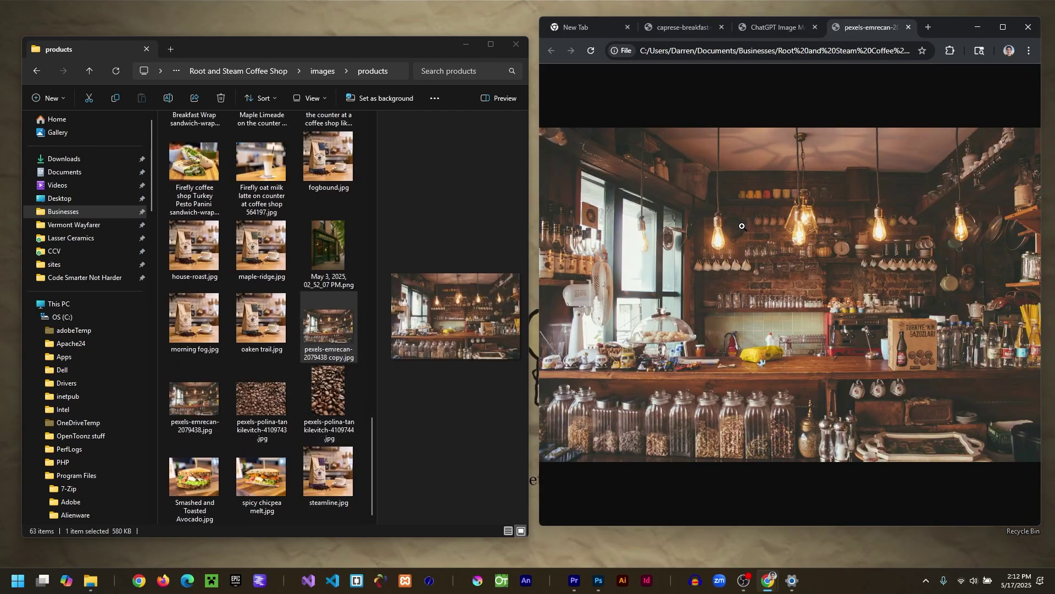
left_click(771, 250)
scroll(770, 250, "down", 3)
scroll(771, 250, "up", 3)
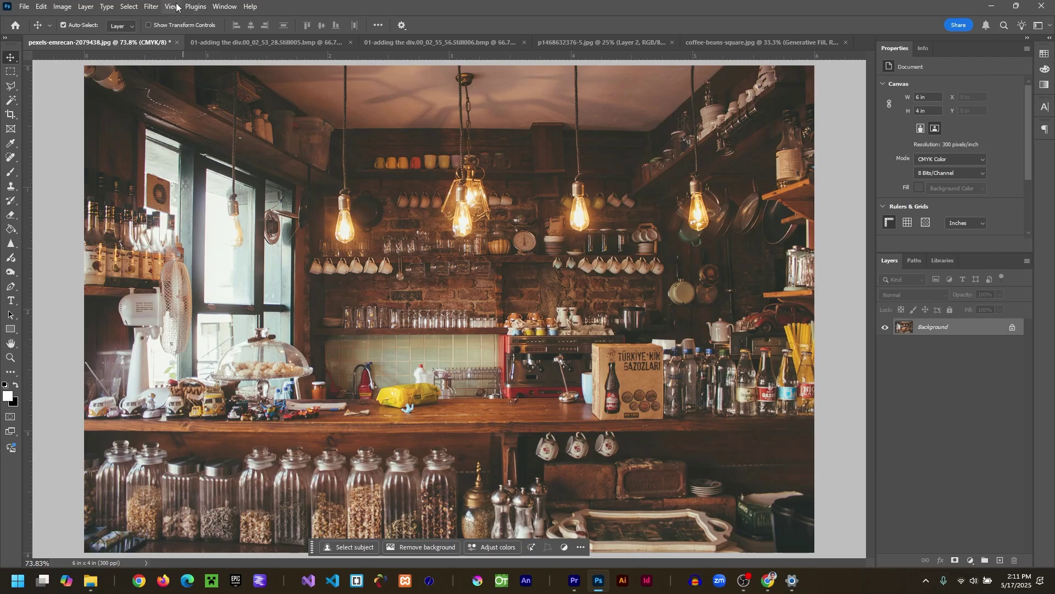
View the CMYK café photo at print size and at actual size, and zoom in on it
left_click(173, 7)
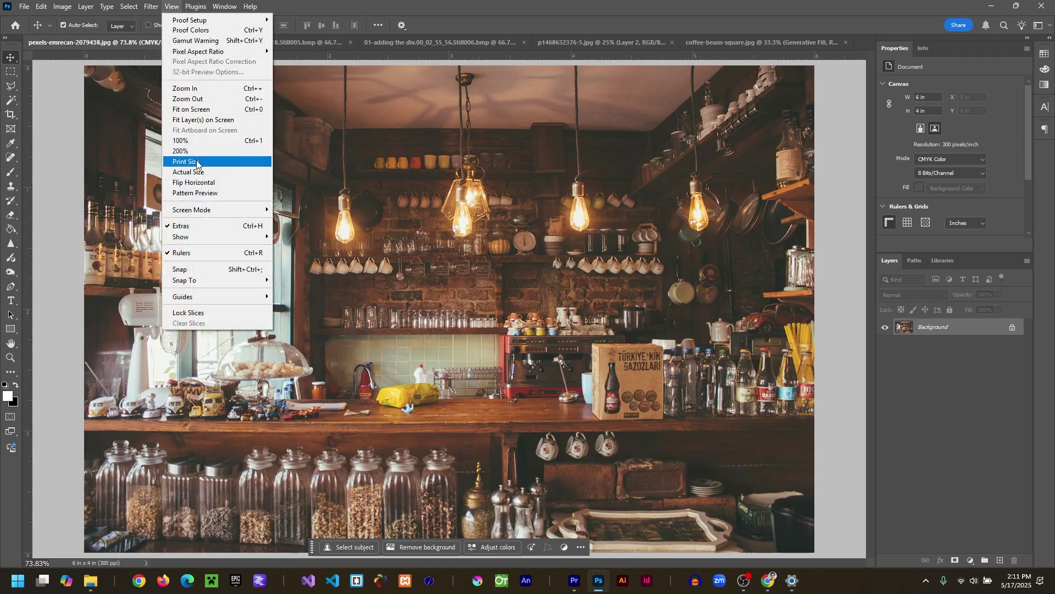
left_click(196, 161)
left_click(172, 6)
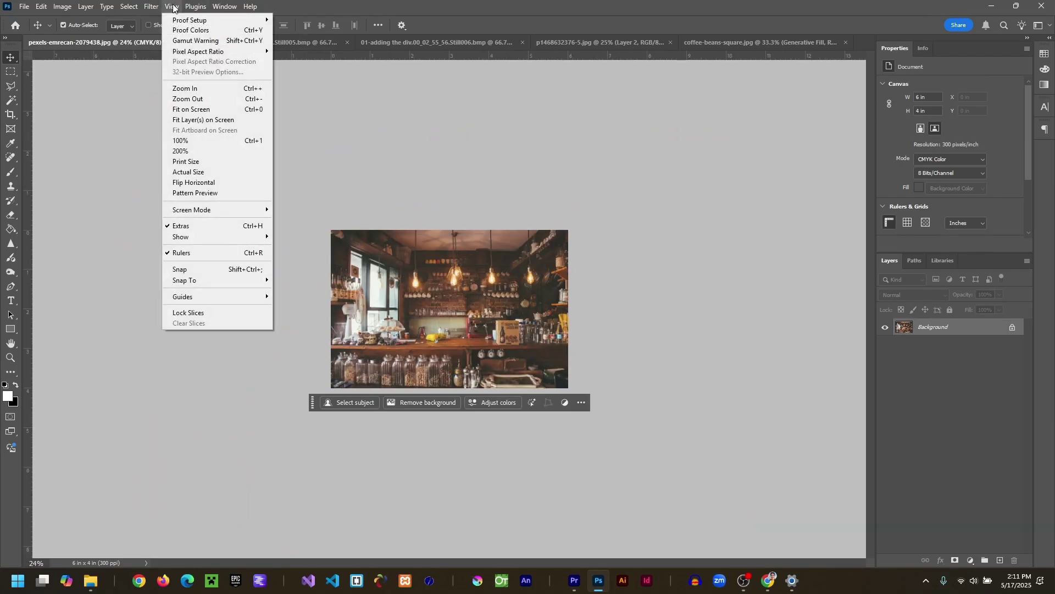
left_click(191, 171)
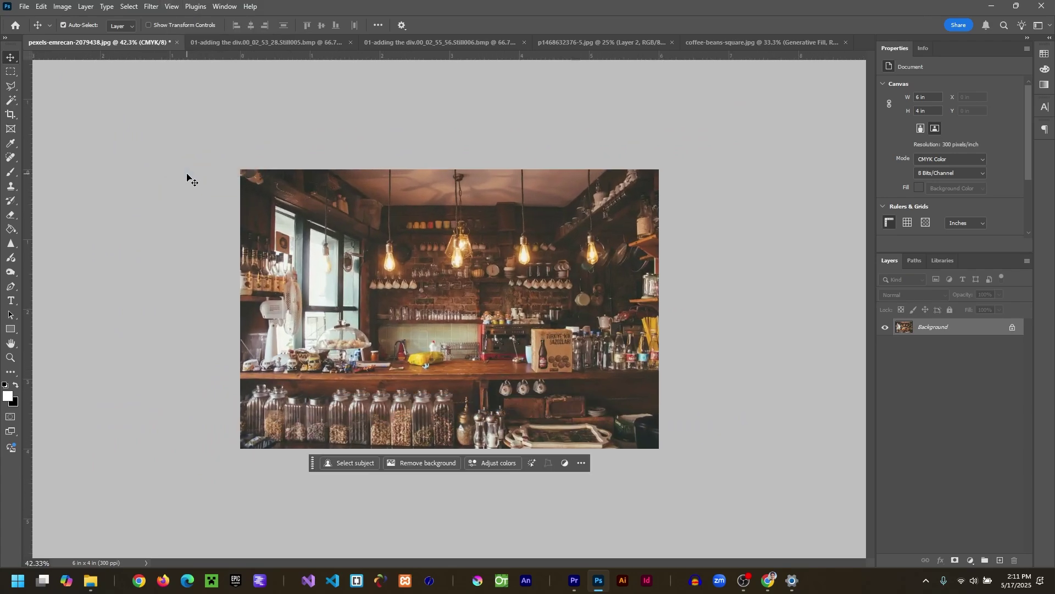
key("ctrl+plus")
key("ctrl+plus")
key("ctrl+plus")
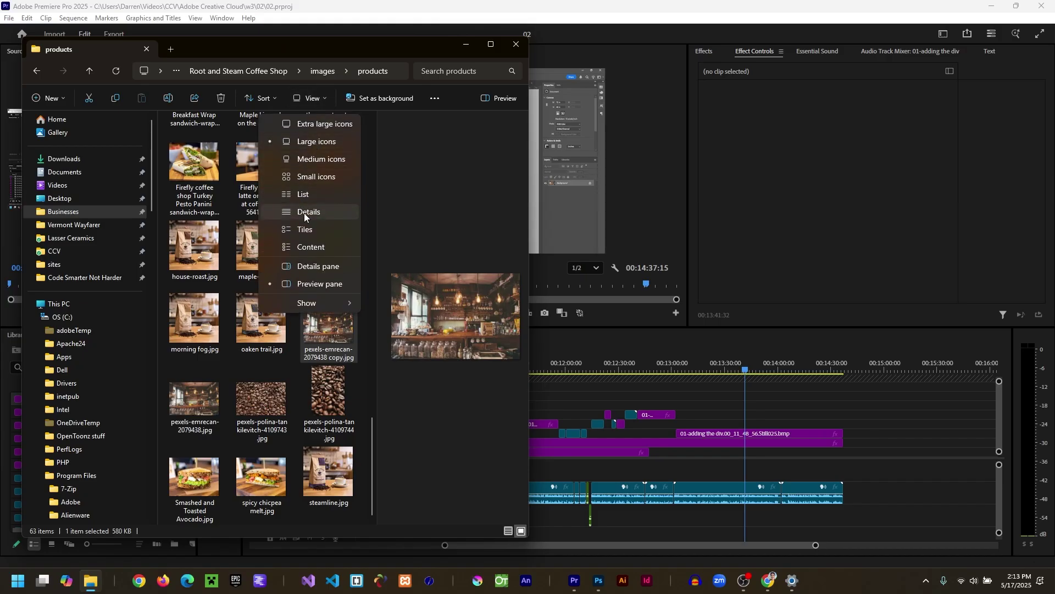
In File Explorer, list the products folder with details in a wider window, sort it by size with largest first, and select coffee-bags.psd
left_click(305, 213)
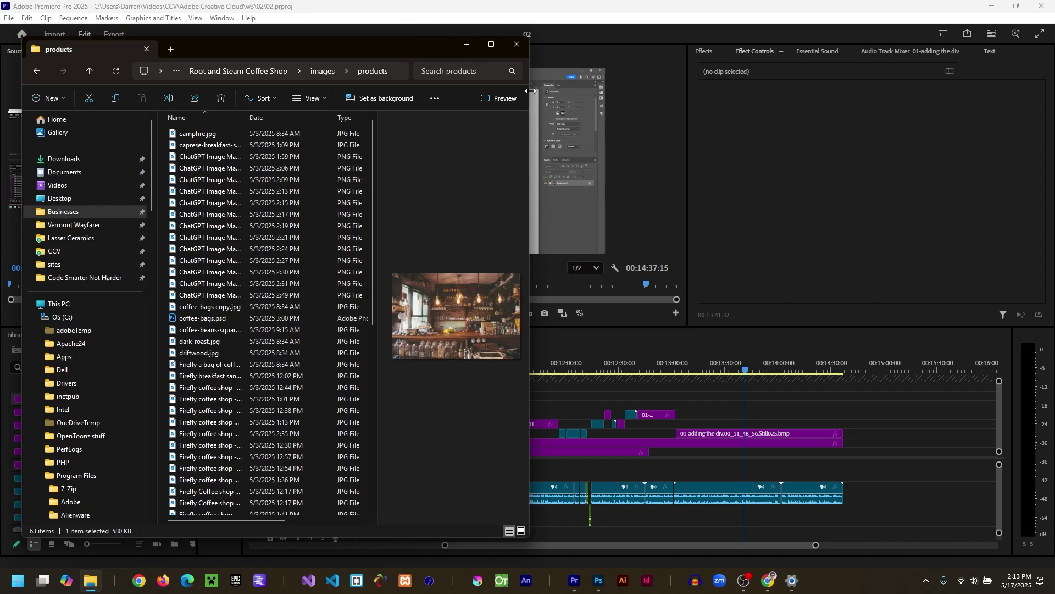
left_click_drag(528, 91, 779, 91)
left_click(426, 117)
left_click(432, 161)
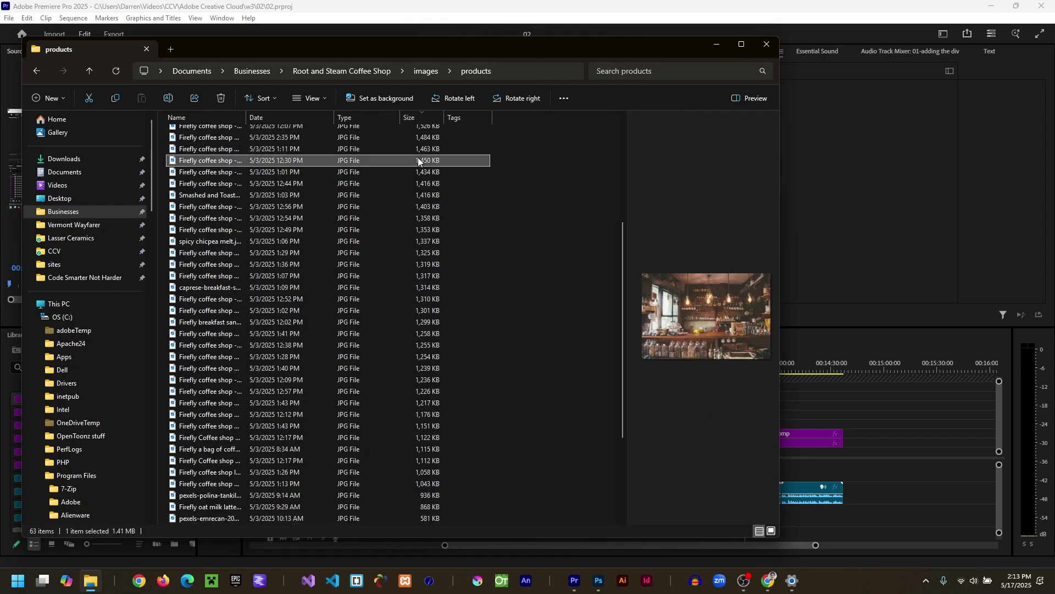
scroll(441, 187, "up", 6)
left_click(427, 146)
left_click(436, 134)
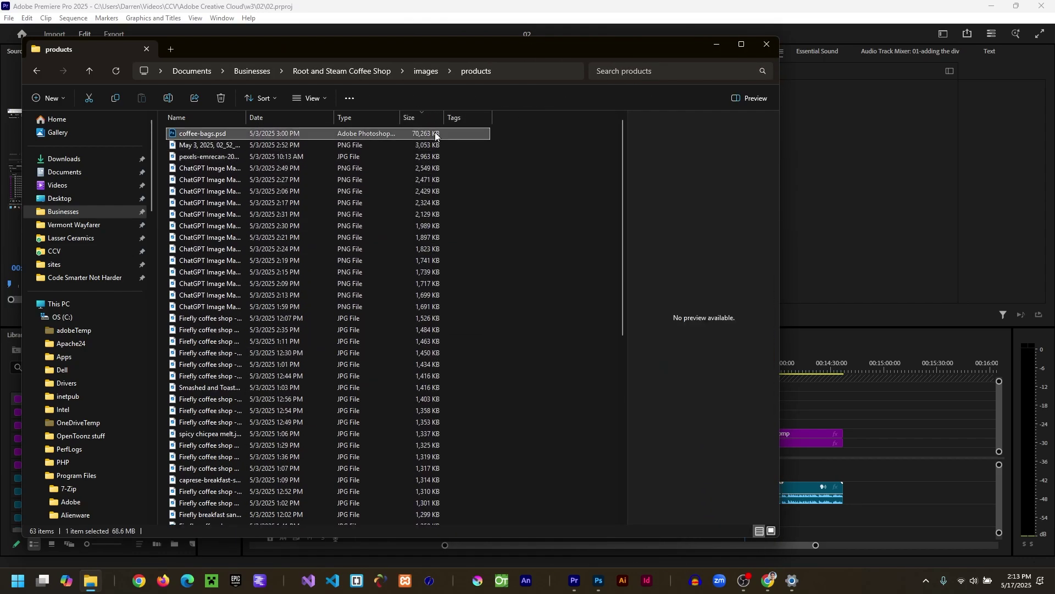
Open the detailed properties of the Root & Steam hoodie PNG (2:06 PM) and examine its dimensions, resolution, bit depth and file size
left_click(217, 192)
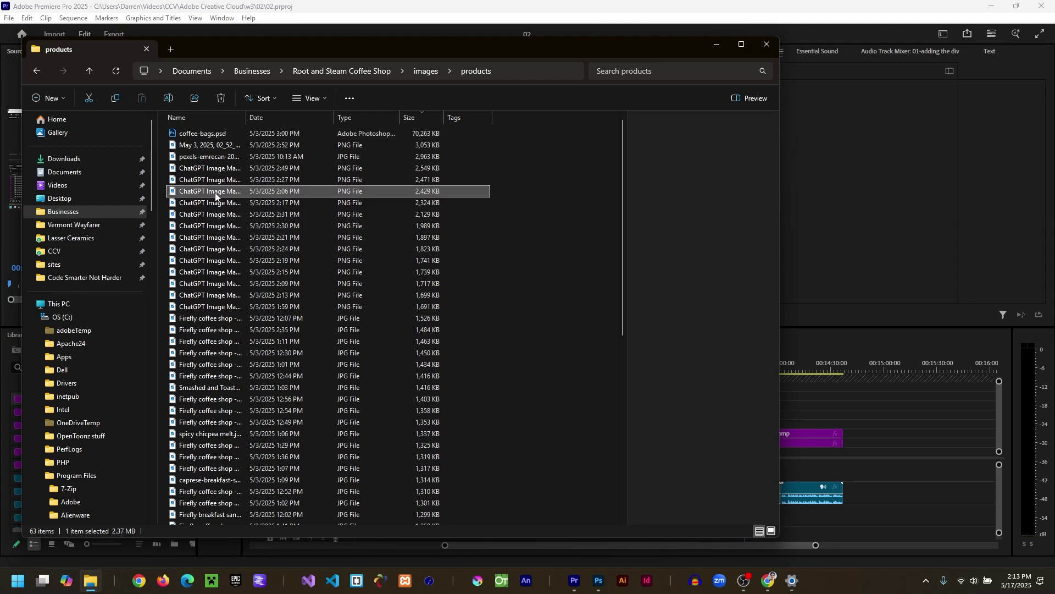
right_click(228, 192)
left_click(253, 336)
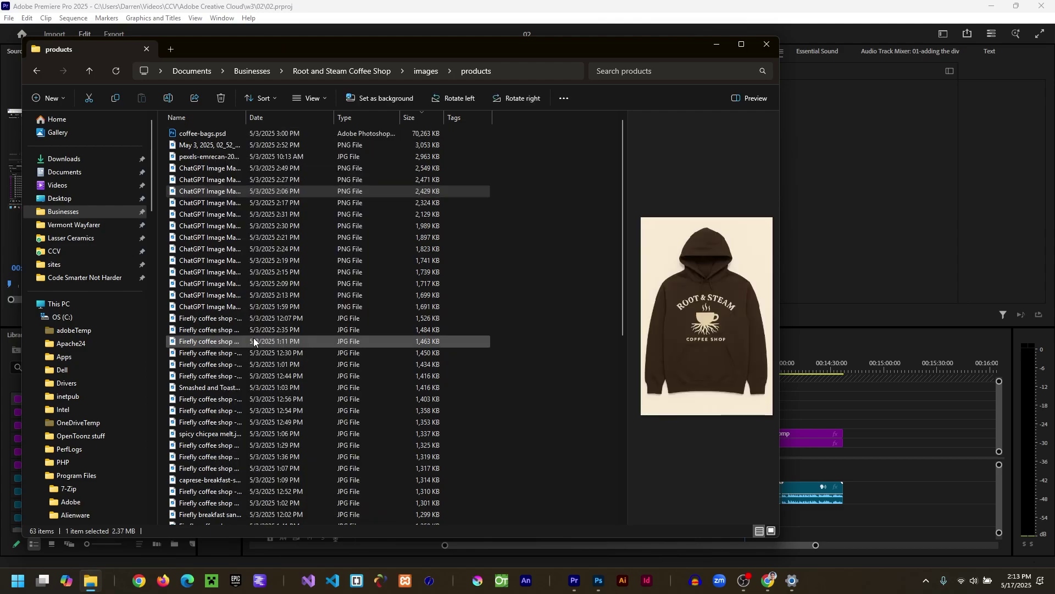
left_click(342, 220)
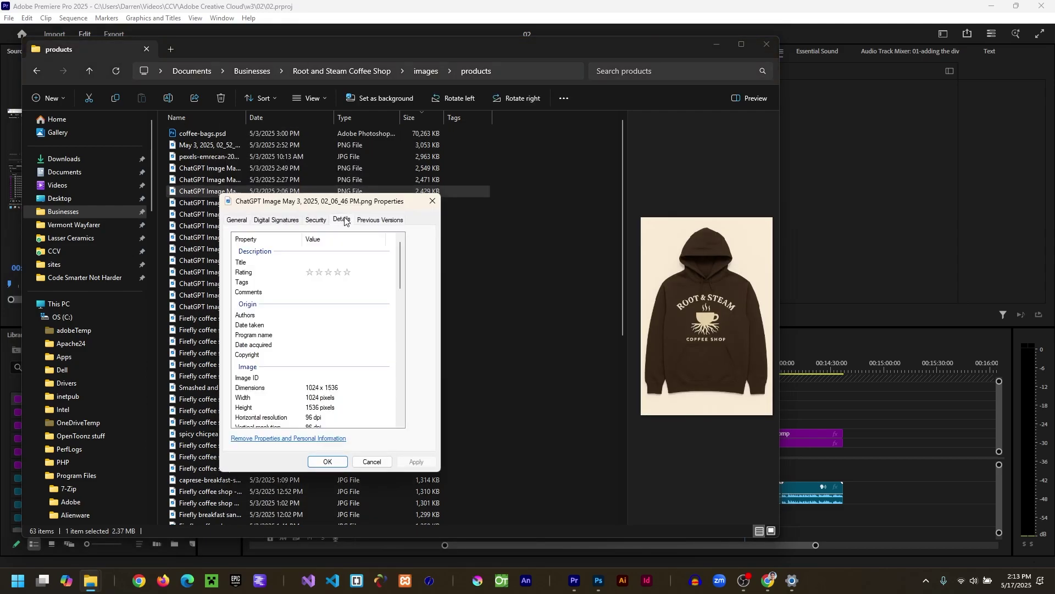
scroll(330, 299, "down", 10)
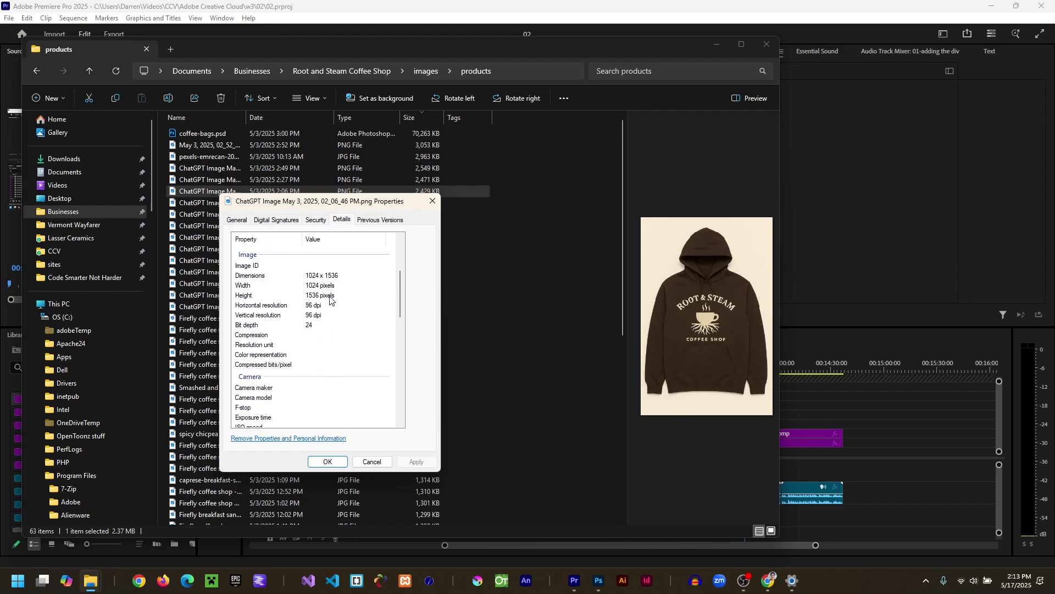
left_click(327, 302)
scroll(328, 301, "up", 2)
scroll(328, 302, "down", 5)
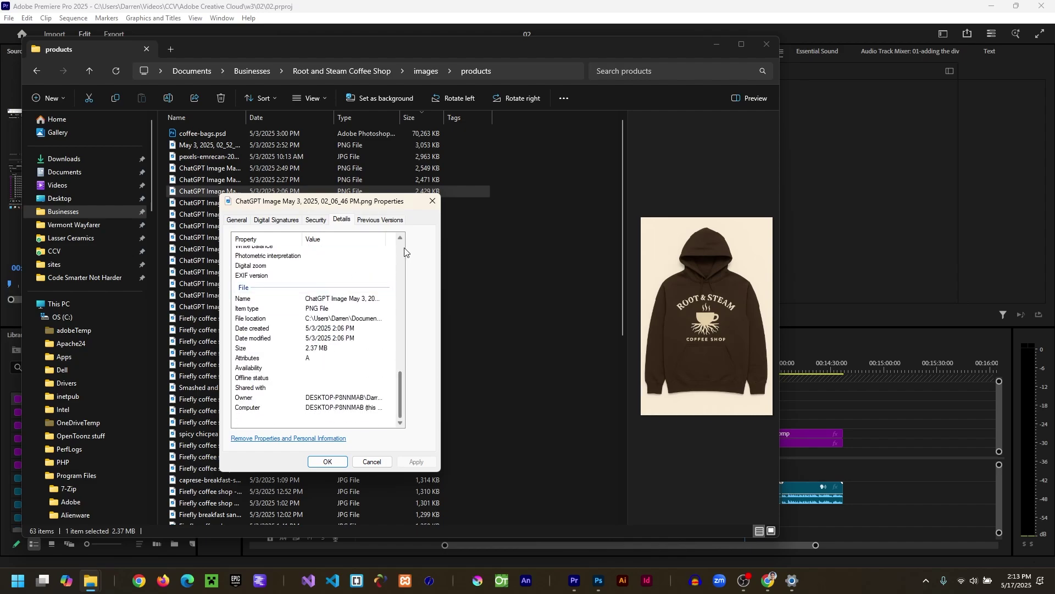
scroll(397, 263, "up", 13)
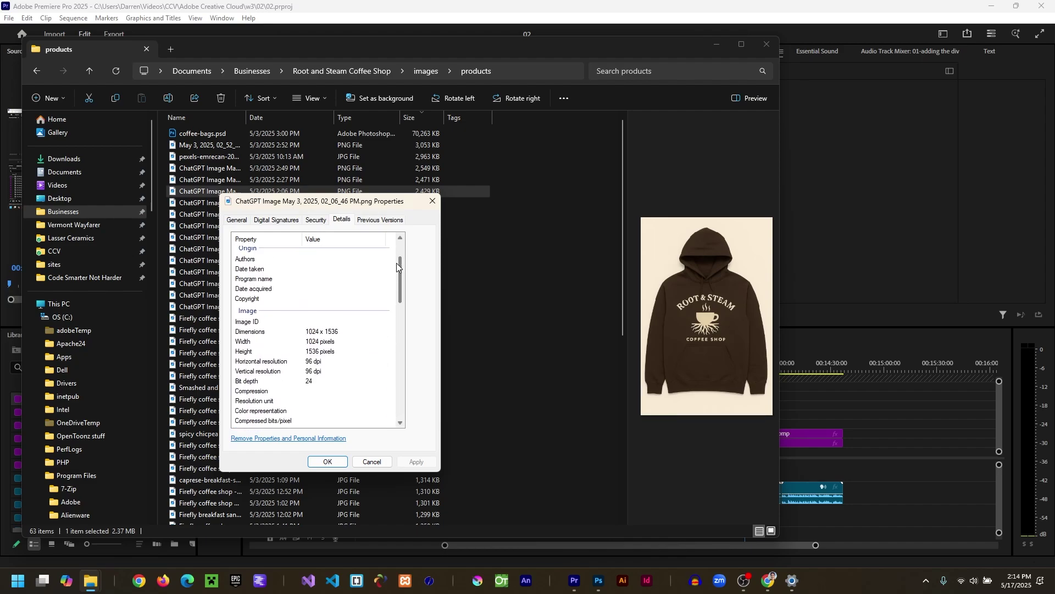